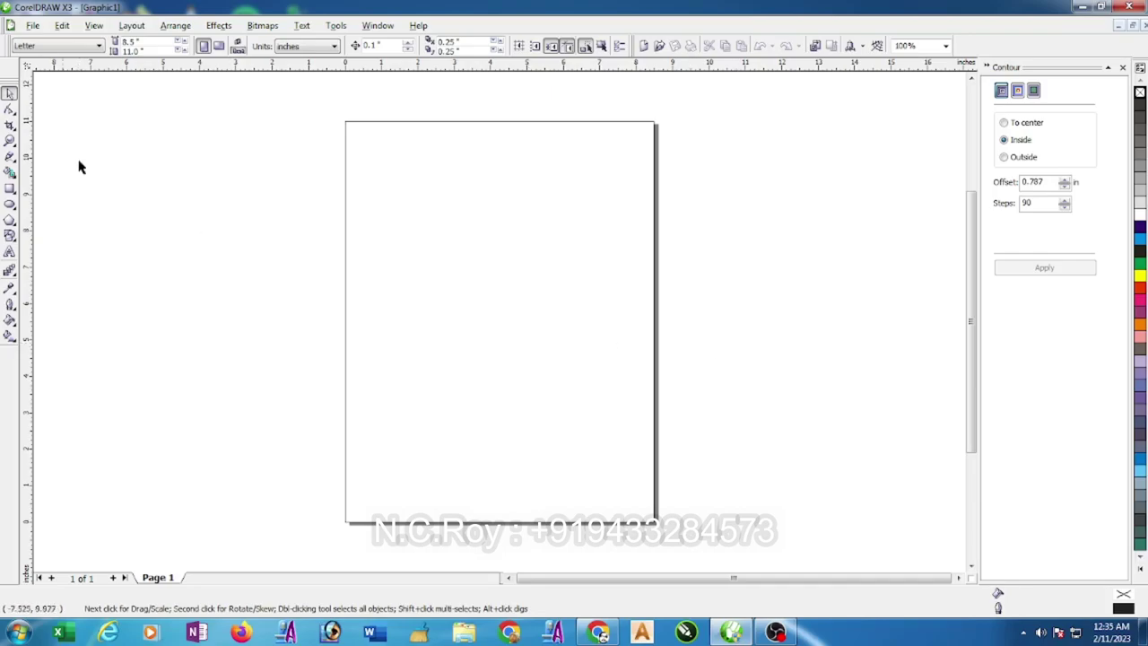
Draw a large rectangle filling most of the page and a small one near its lower-left.
{"action": "left_click", "coordinate": [10, 188]}
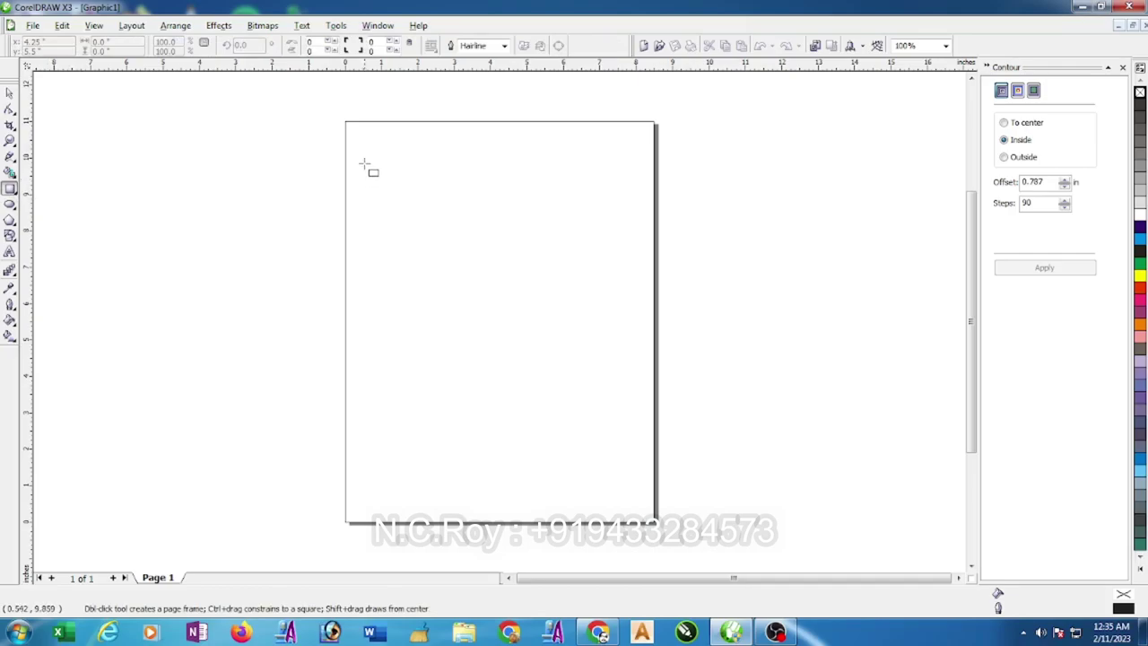
{"action": "left_click_drag", "start_coordinate": [364, 162], "coordinate": [636, 492]}
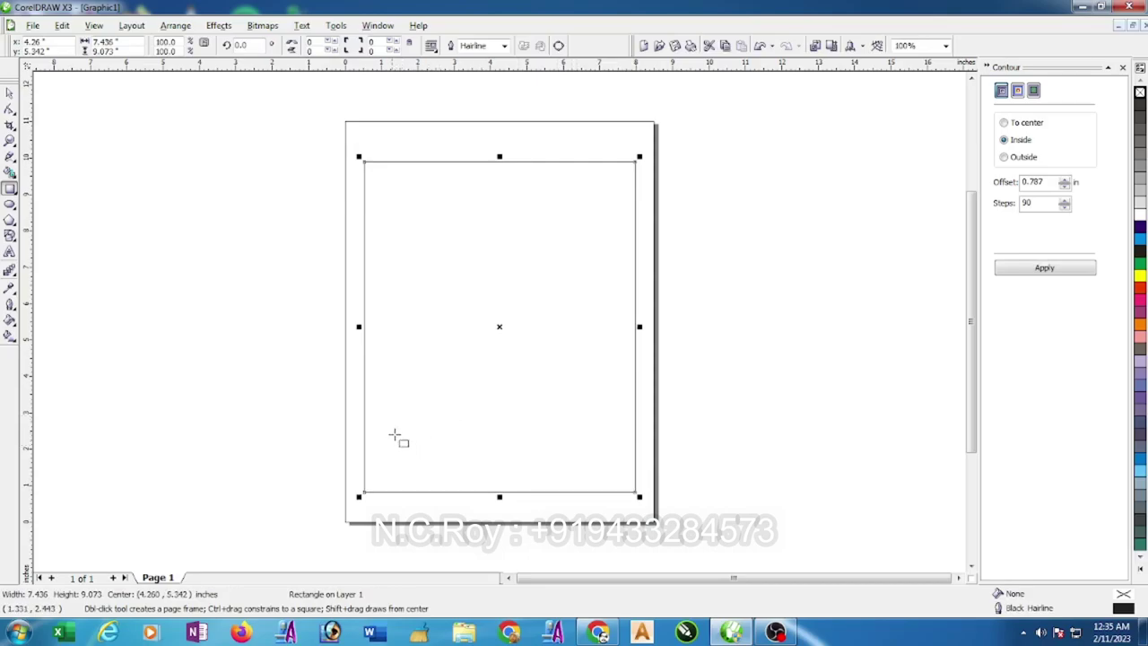
{"action": "left_click_drag", "start_coordinate": [391, 431], "coordinate": [428, 464]}
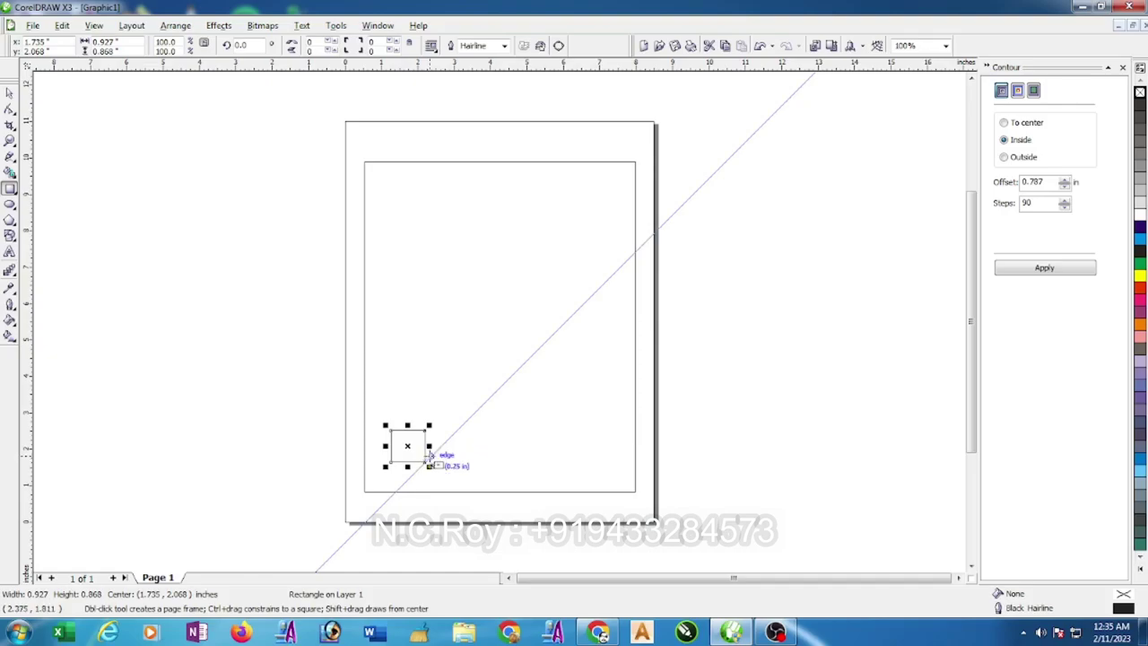
With the Pick tool, try selecting the large rectangle, then select just the small rectangle.
{"action": "left_click", "coordinate": [9, 93]}
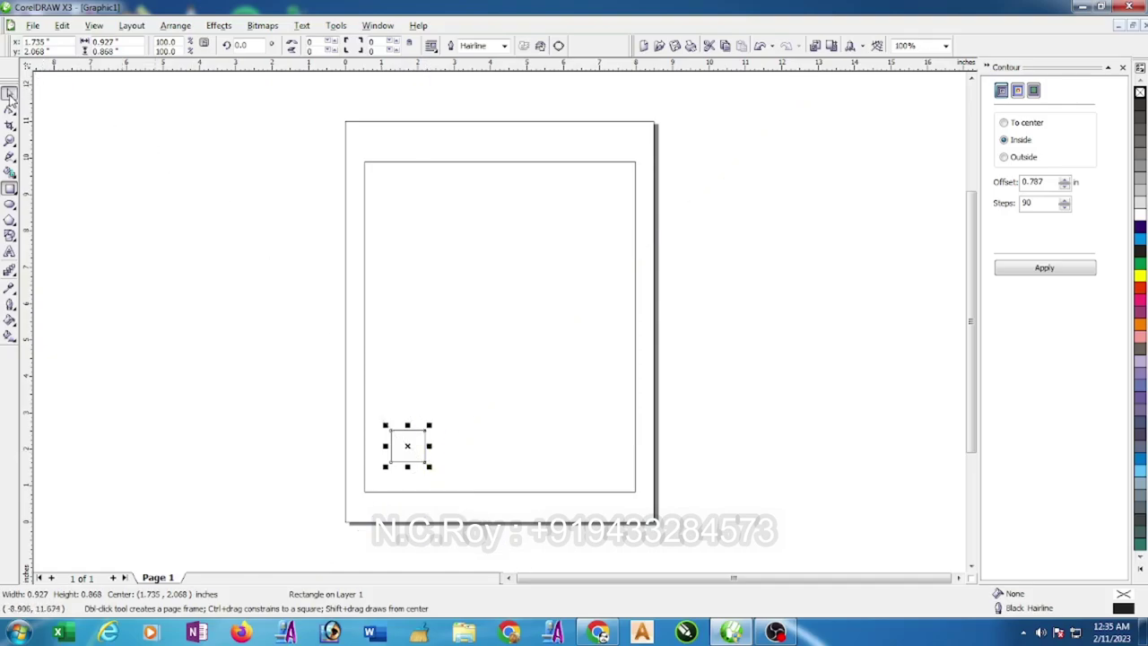
{"action": "left_click", "coordinate": [365, 246]}
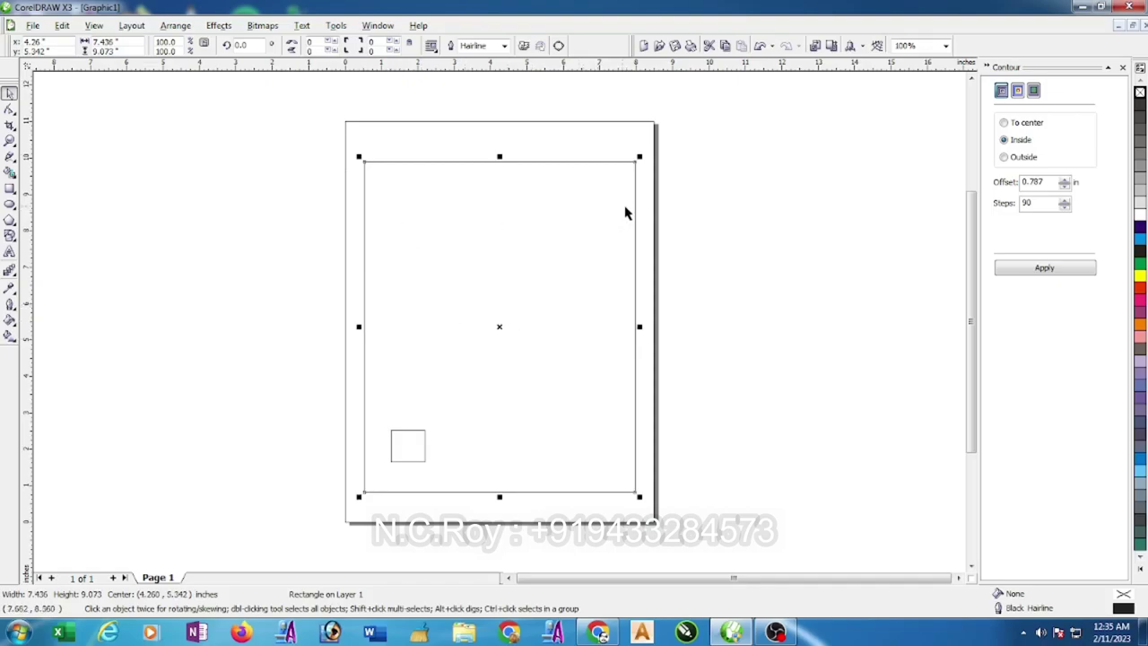
{"action": "left_click", "coordinate": [812, 264]}
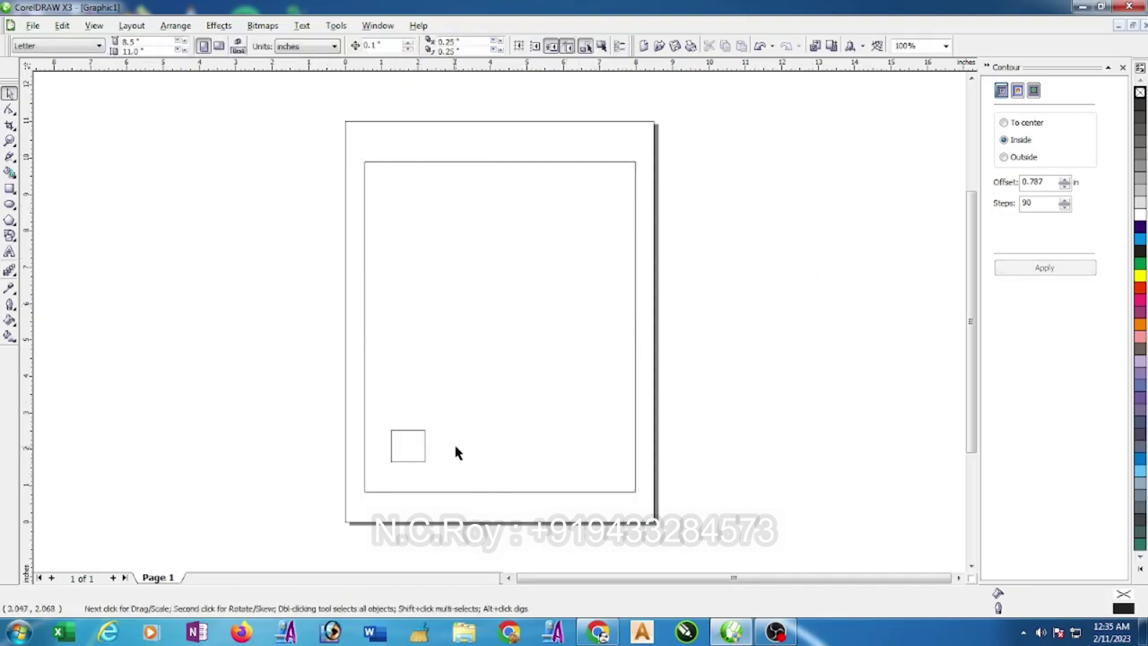
{"action": "left_click", "coordinate": [424, 453]}
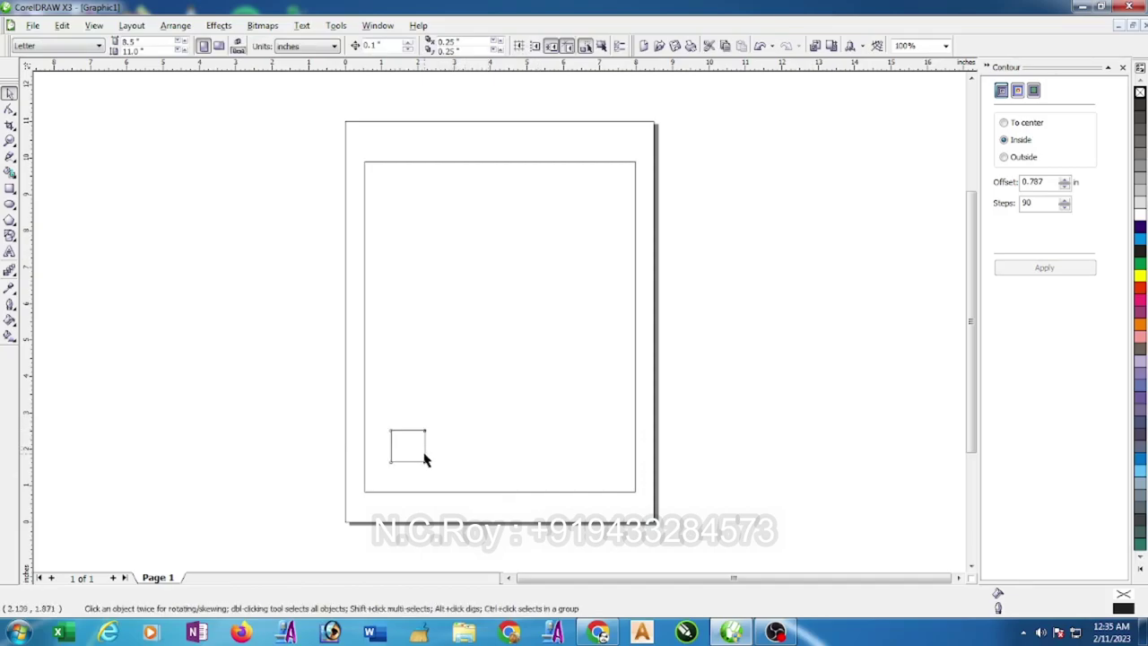
Align the small rectangle to the large one's bottom, left and right edges, then centre it.
{"action": "left_click", "coordinate": [636, 442], "text": "shift"}
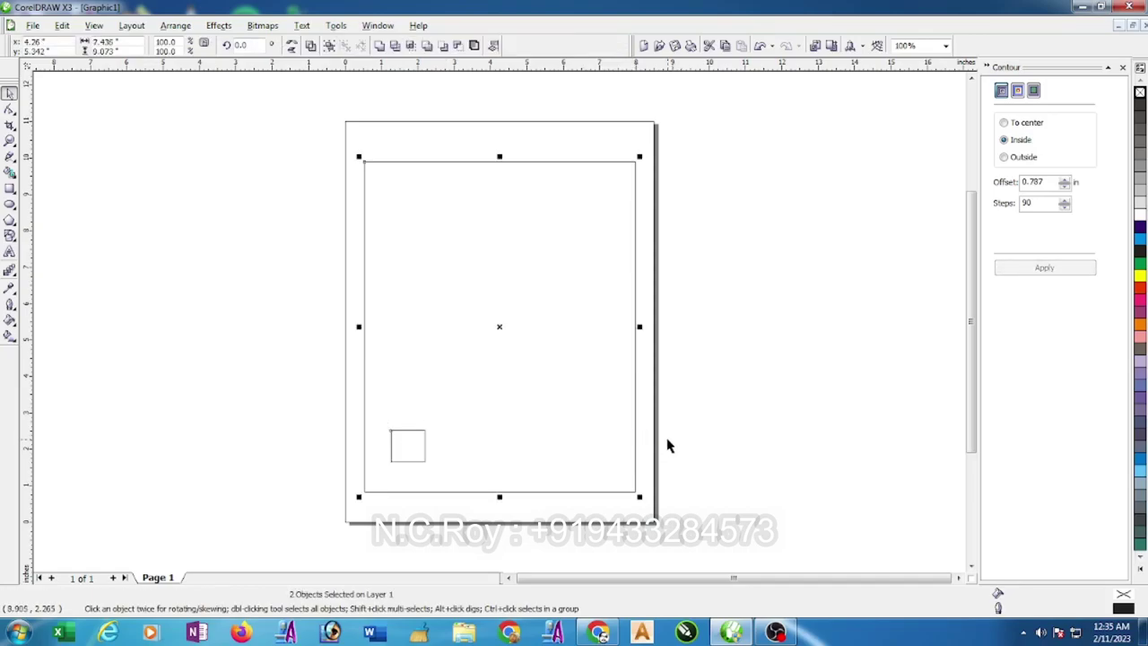
{"action": "key", "text": "b"}
{"action": "key", "text": "l"}
{"action": "key", "text": "r"}
{"action": "key", "text": "c"}
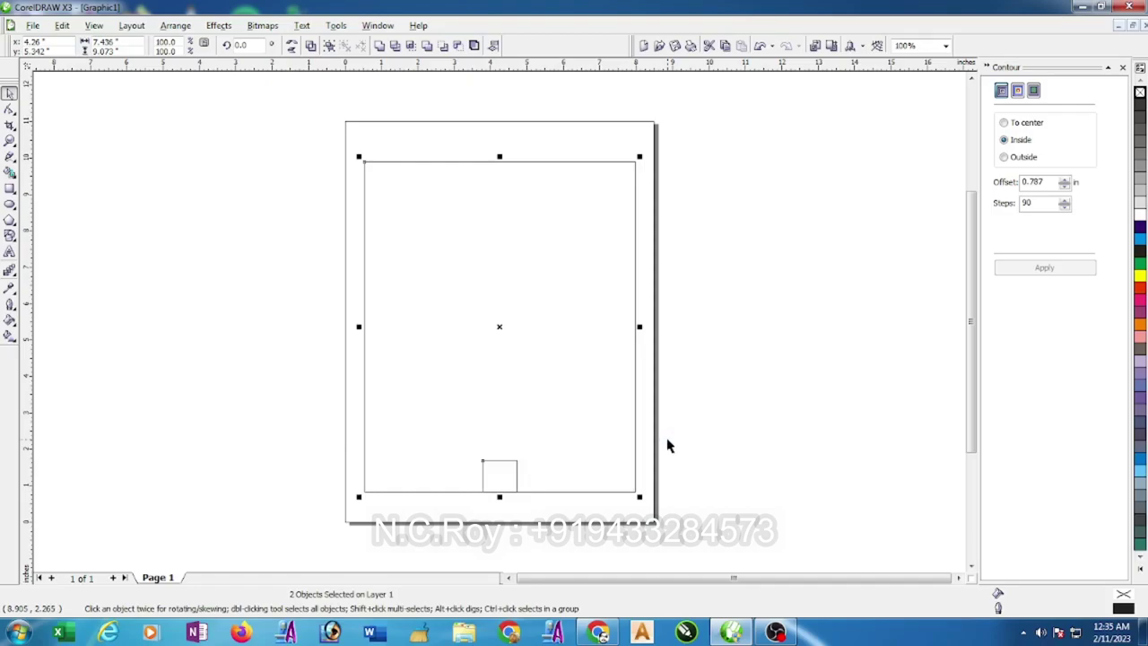
{"action": "key", "text": "e"}
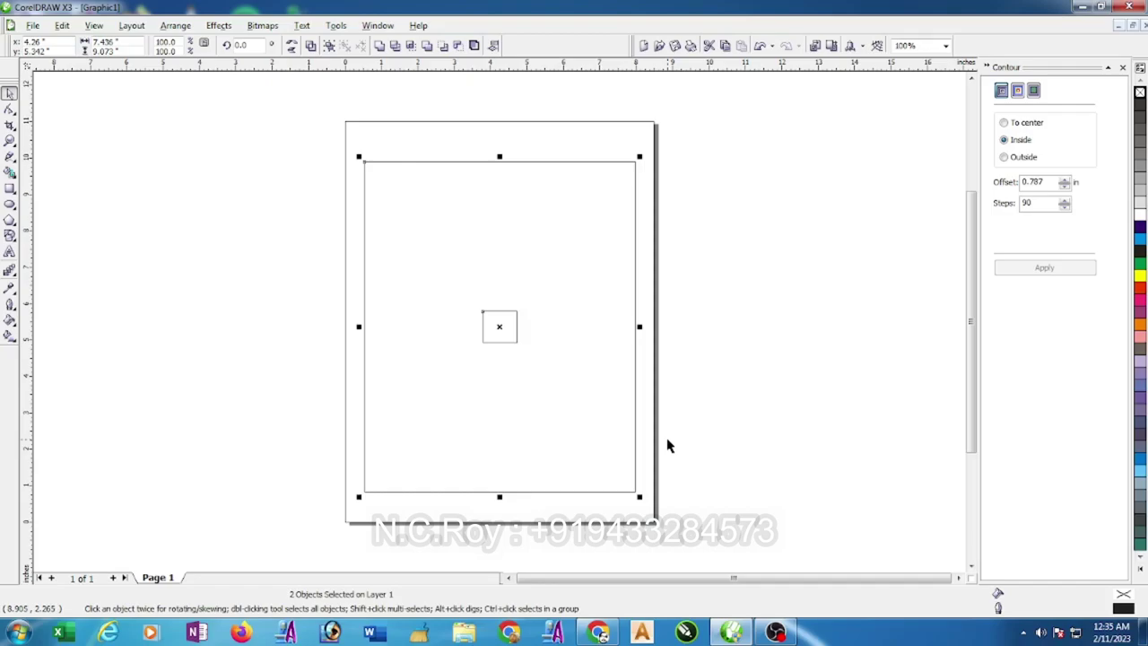
Test left, right and top alignments, finish centred horizontally and vertically, then deselect.
{"action": "key", "text": "l"}
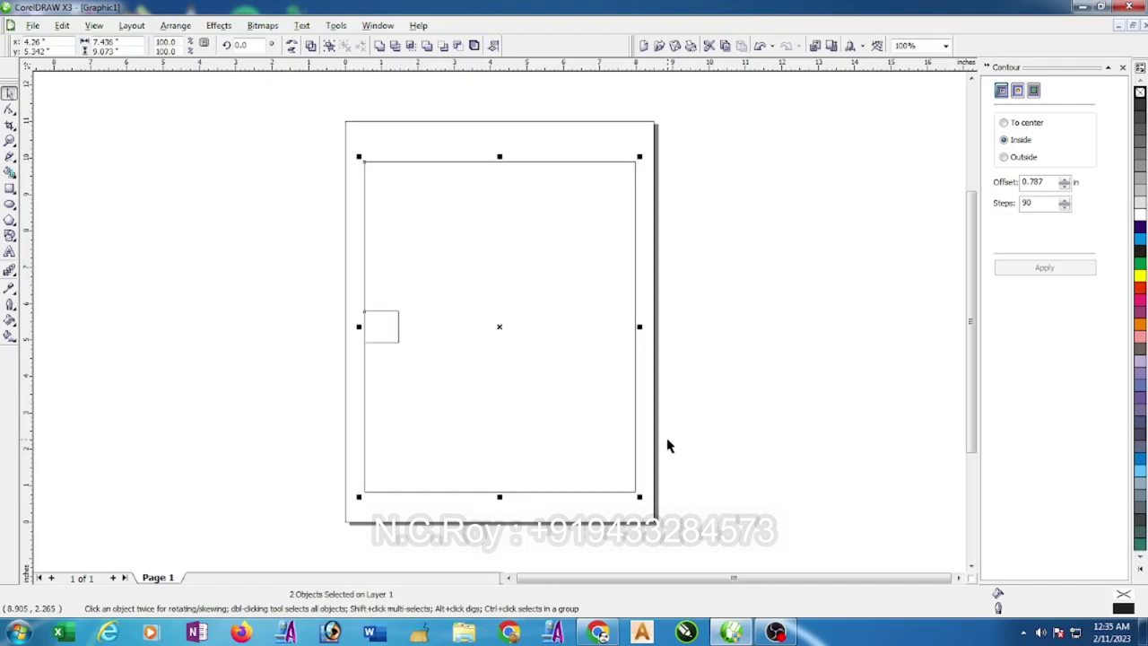
{"action": "key", "text": "r"}
{"action": "key", "text": "t"}
{"action": "key", "text": "c"}
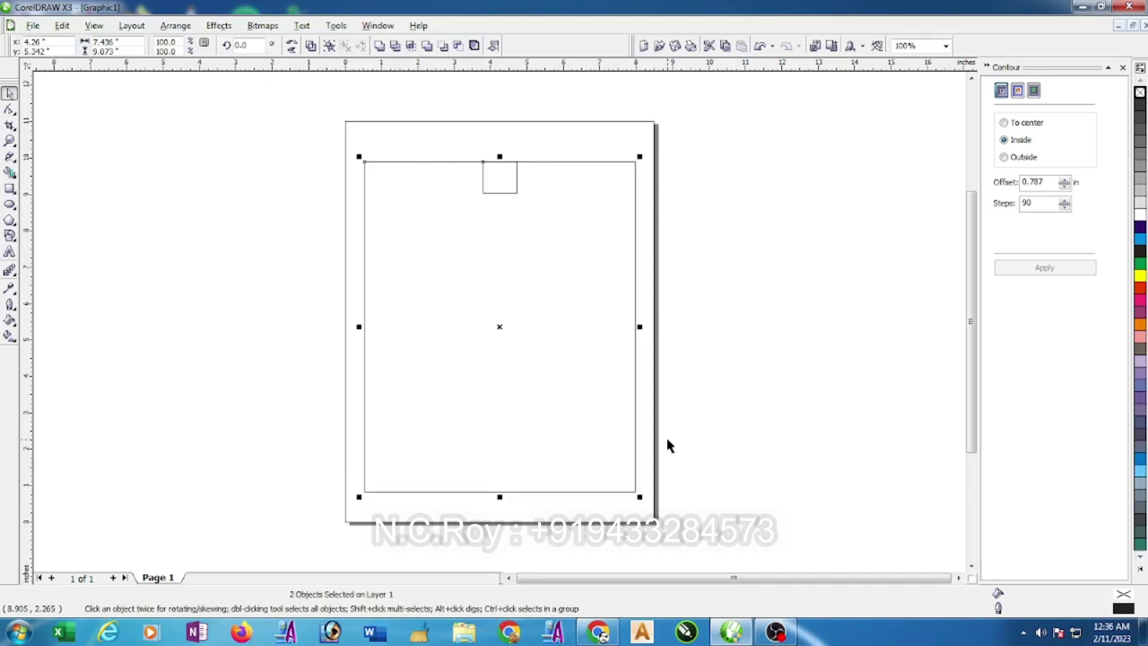
{"action": "key", "text": "l"}
{"action": "key", "text": "e"}
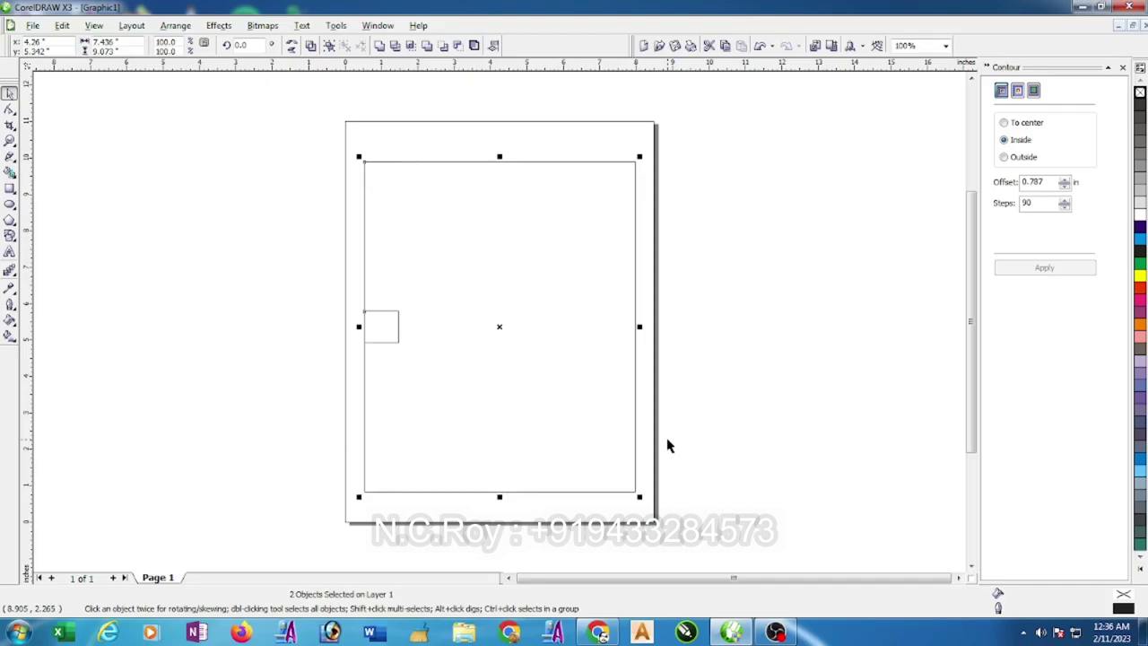
{"action": "key", "text": "c"}
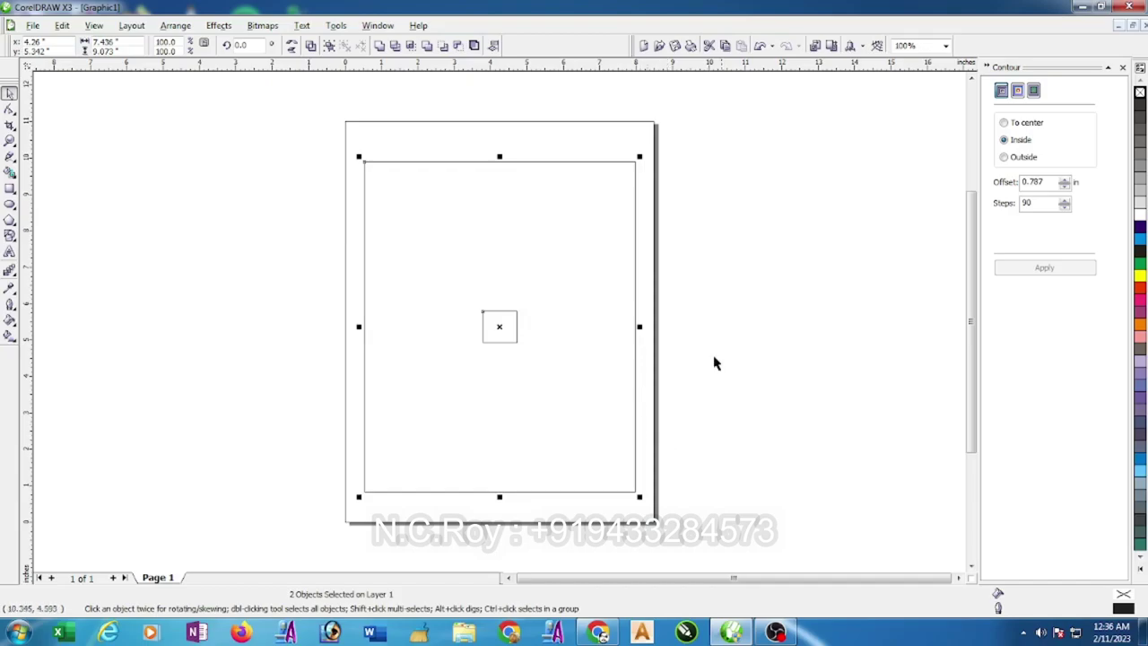
{"action": "left_click", "coordinate": [718, 321]}
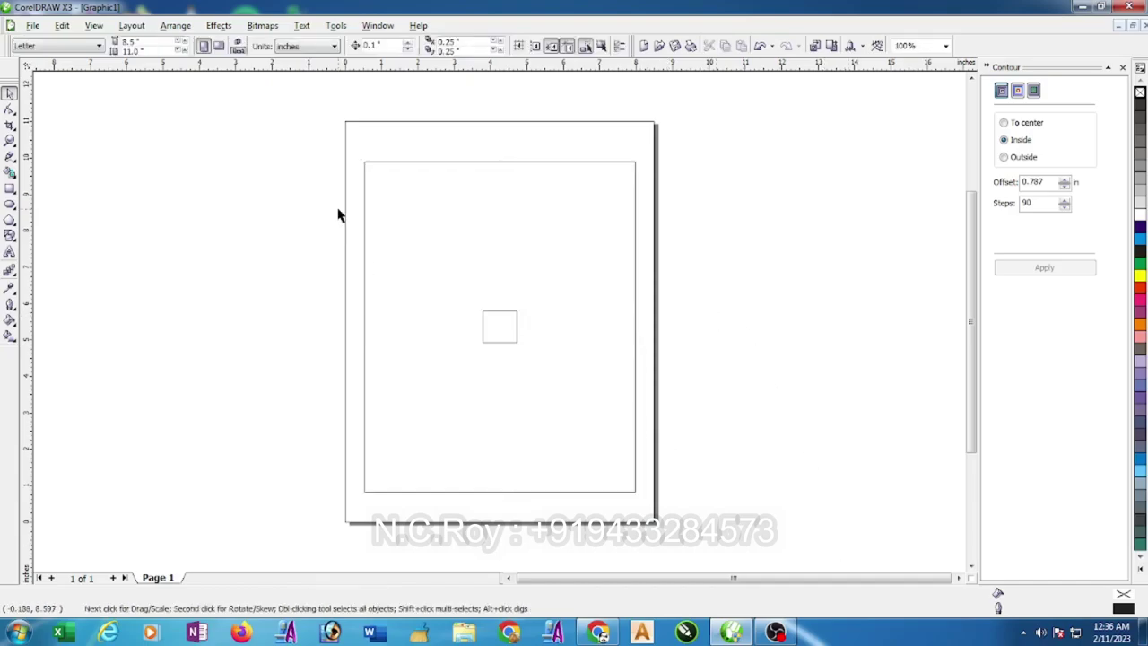
Start a file import and browse to the class folder.
{"action": "left_click", "coordinate": [30, 28]}
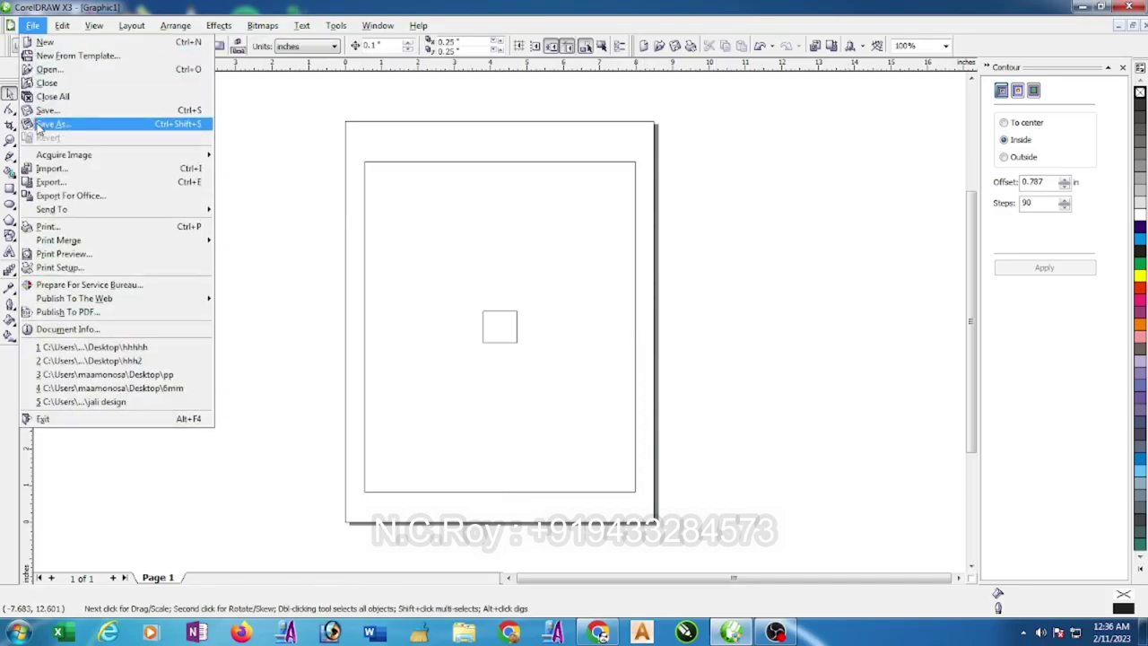
{"action": "left_click", "coordinate": [62, 173]}
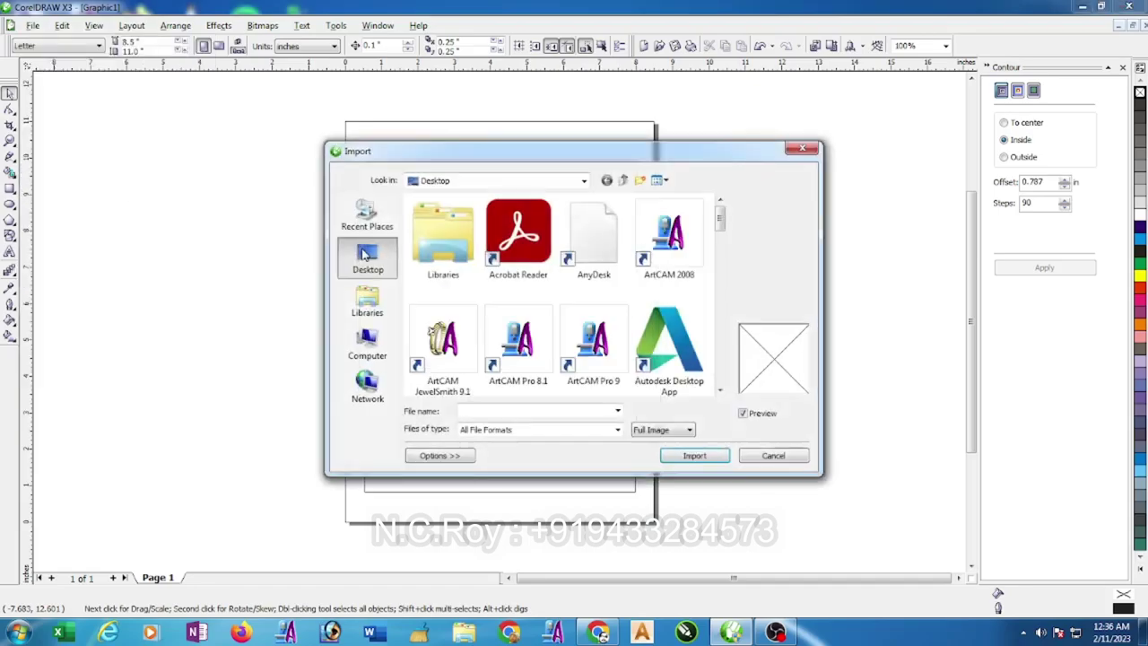
{"action": "left_click_drag", "start_coordinate": [719, 231], "coordinate": [719, 280]}
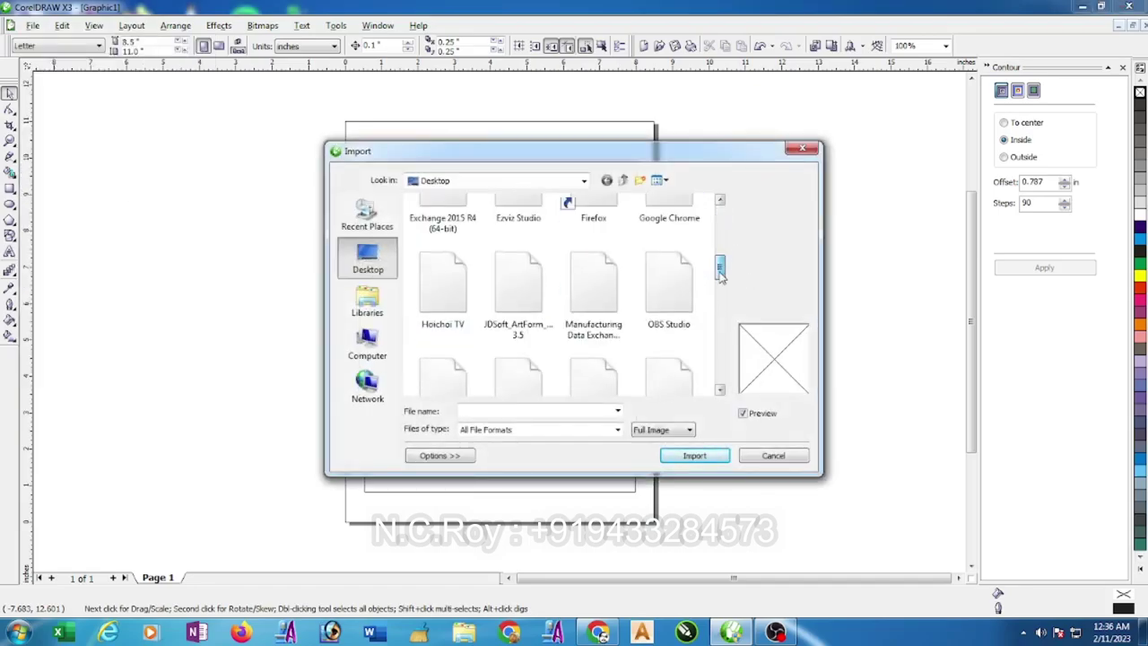
{"action": "left_click", "coordinate": [648, 293]}
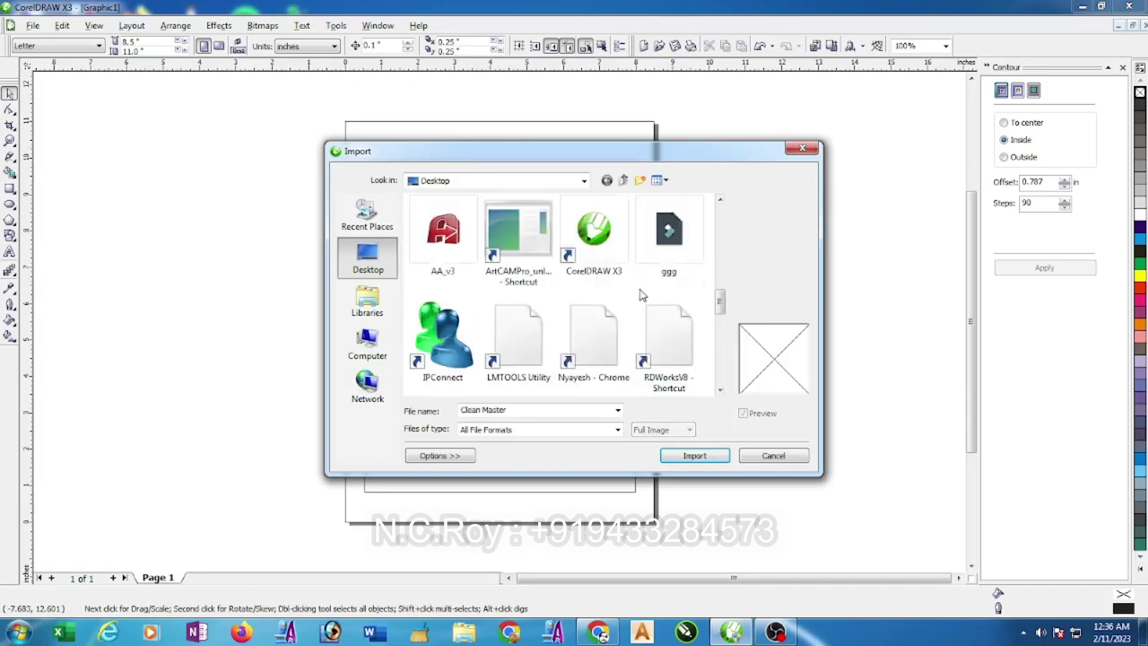
{"action": "scroll", "coordinate": [647, 294], "scroll_direction": "down", "scroll_amount": 3}
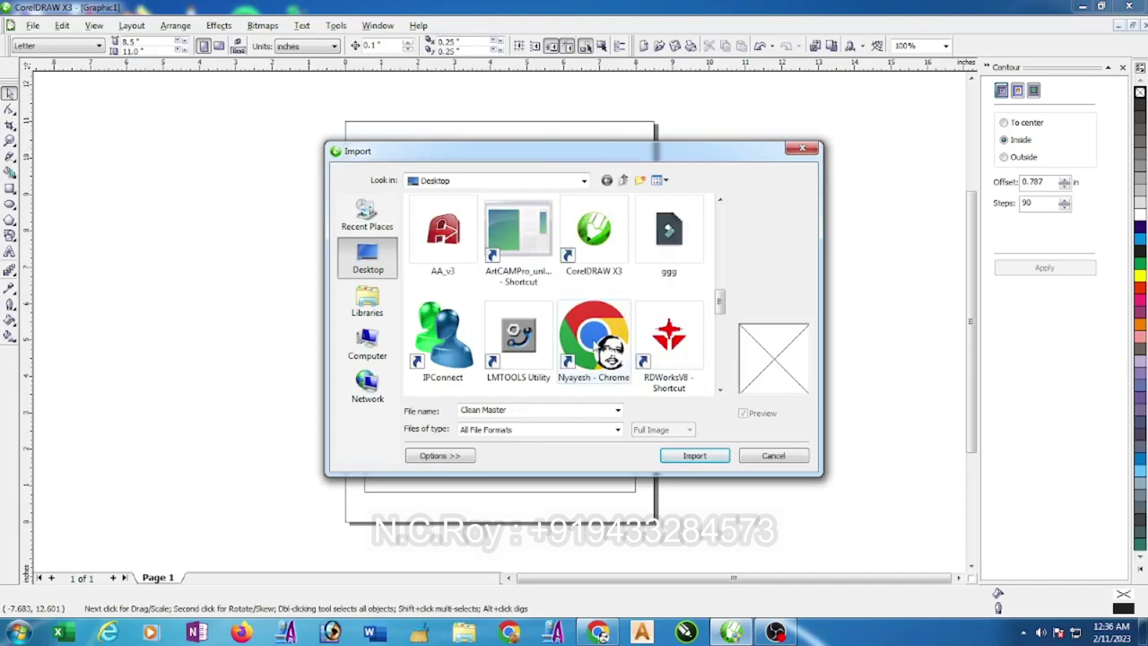
{"action": "left_click", "coordinate": [597, 334]}
{"action": "scroll", "coordinate": [597, 336], "scroll_direction": "down", "scroll_amount": 1}
{"action": "scroll", "coordinate": [595, 341], "scroll_direction": "down", "scroll_amount": 1}
{"action": "scroll", "coordinate": [593, 345], "scroll_direction": "down", "scroll_amount": 2}
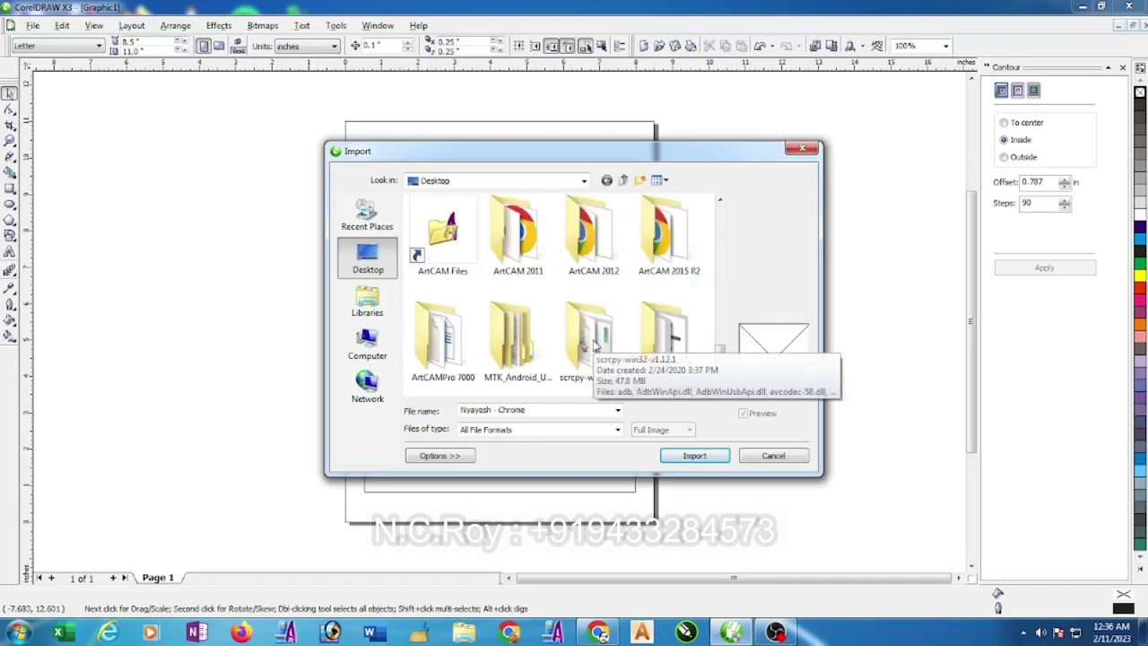
{"action": "scroll", "coordinate": [664, 336], "scroll_direction": "down", "scroll_amount": 1}
{"action": "double_click", "coordinate": [664, 337]}
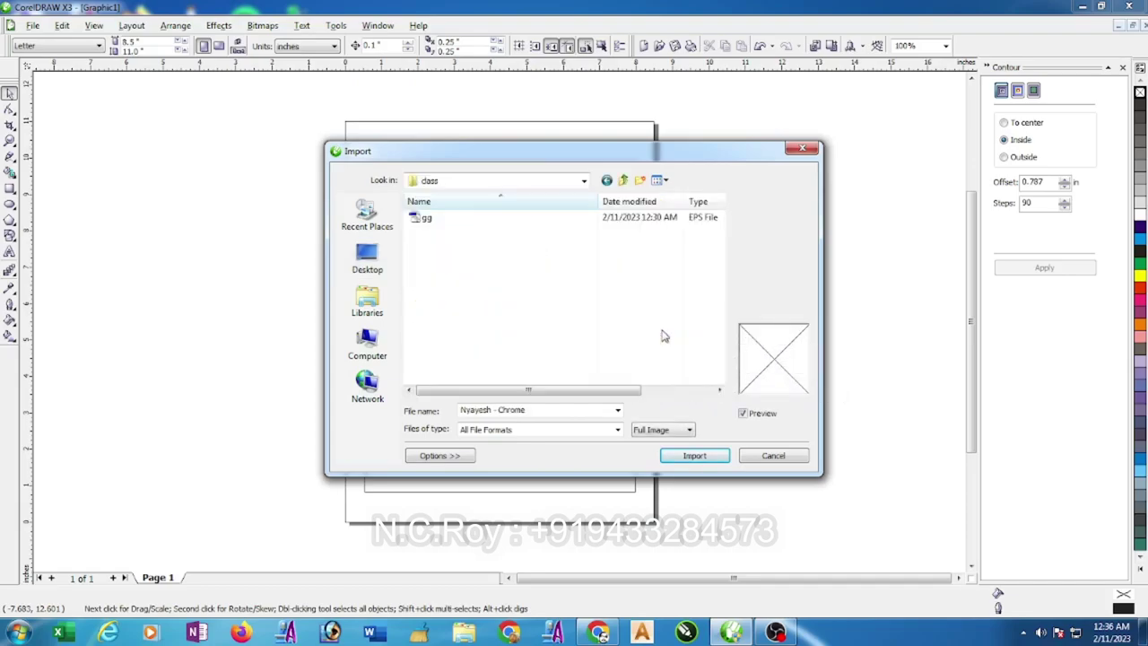
Import the EPS ornament gg as editable curves and place it beside the page.
{"action": "double_click", "coordinate": [422, 218]}
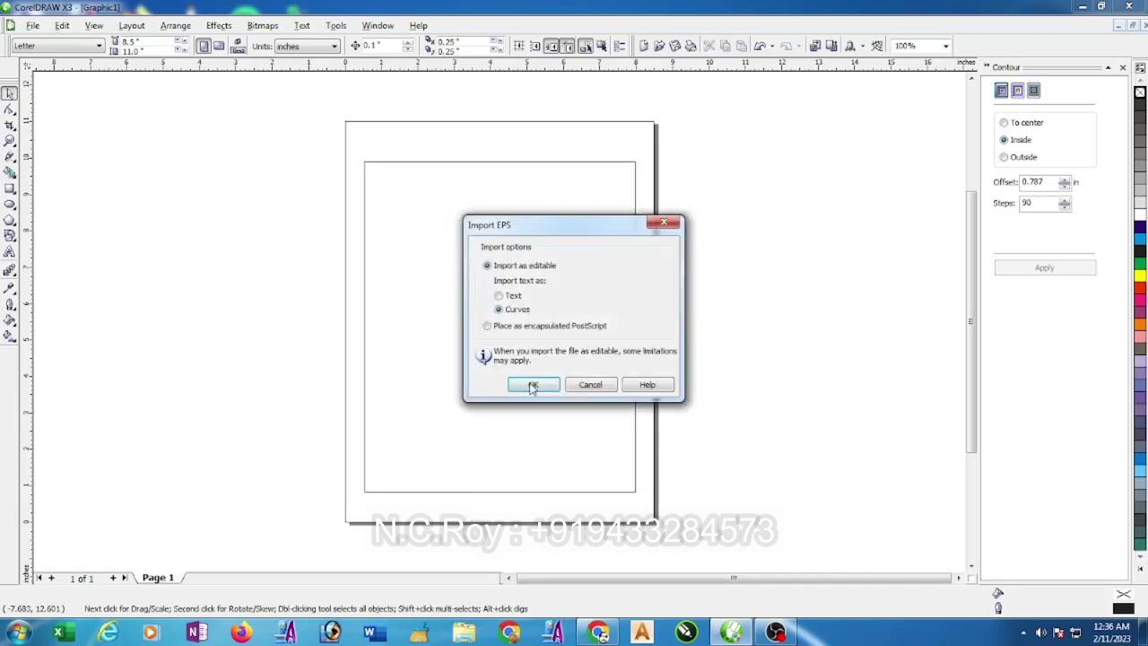
{"action": "left_click", "coordinate": [533, 384]}
{"action": "left_click", "coordinate": [708, 270]}
{"action": "scroll", "coordinate": [511, 323], "scroll_direction": "down", "scroll_amount": 2}
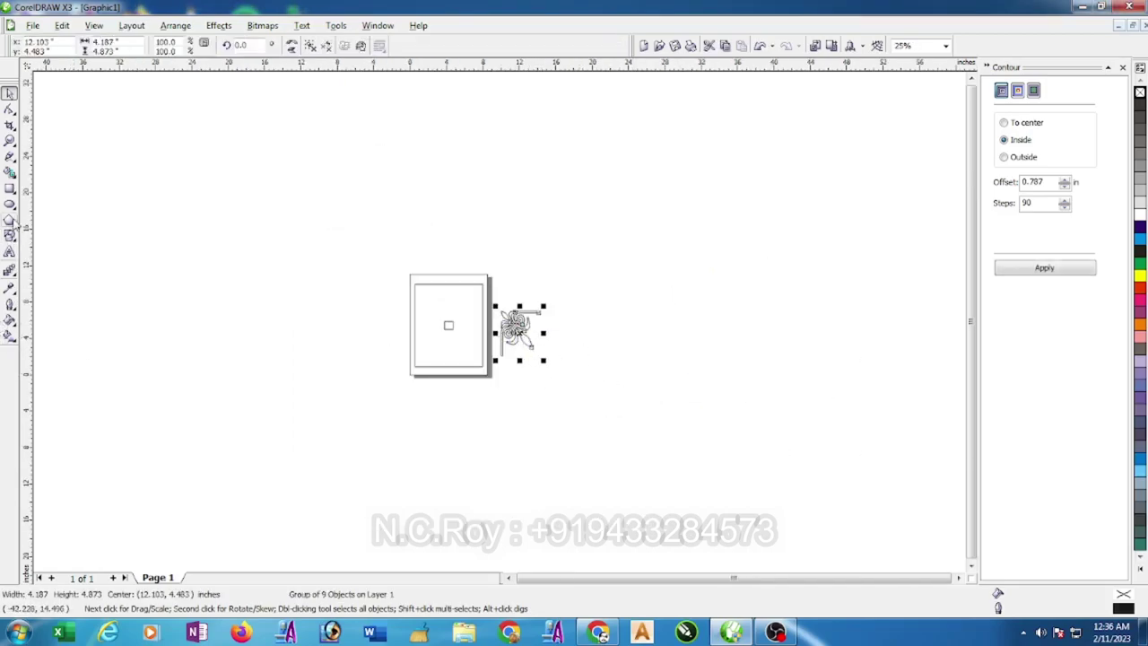
Draw a 28.25 × 28.25 in square right of the page and ornament, then deselect it.
{"action": "left_click", "coordinate": [10, 189]}
{"action": "left_click_drag", "start_coordinate": [630, 247], "coordinate": [884, 498]}
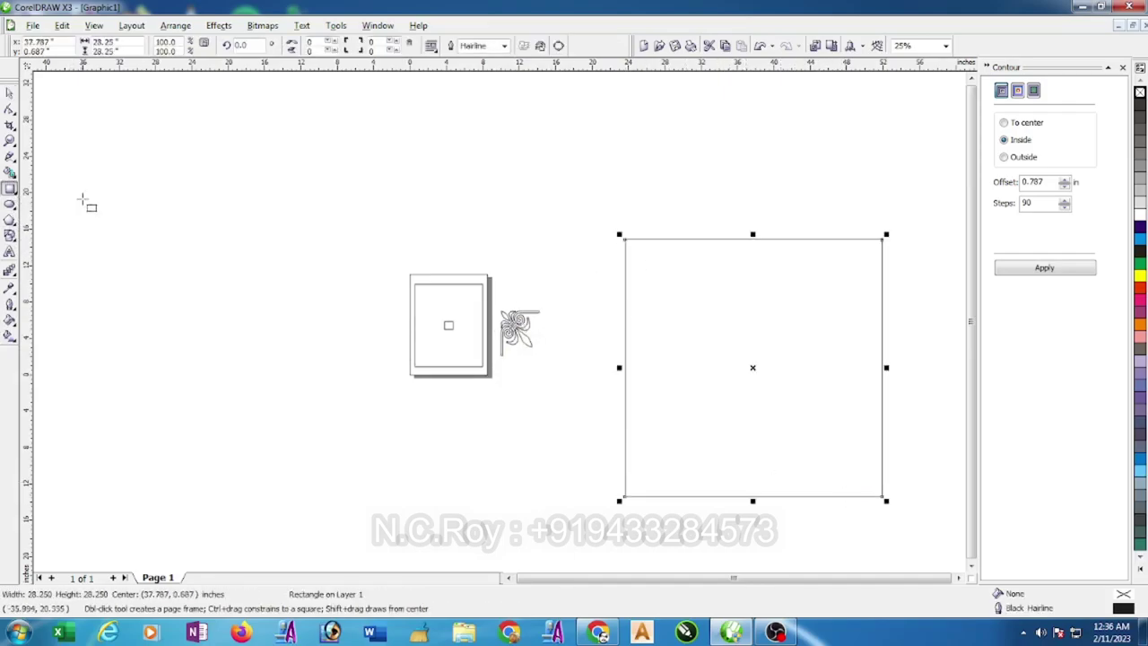
{"action": "left_click", "coordinate": [9, 93]}
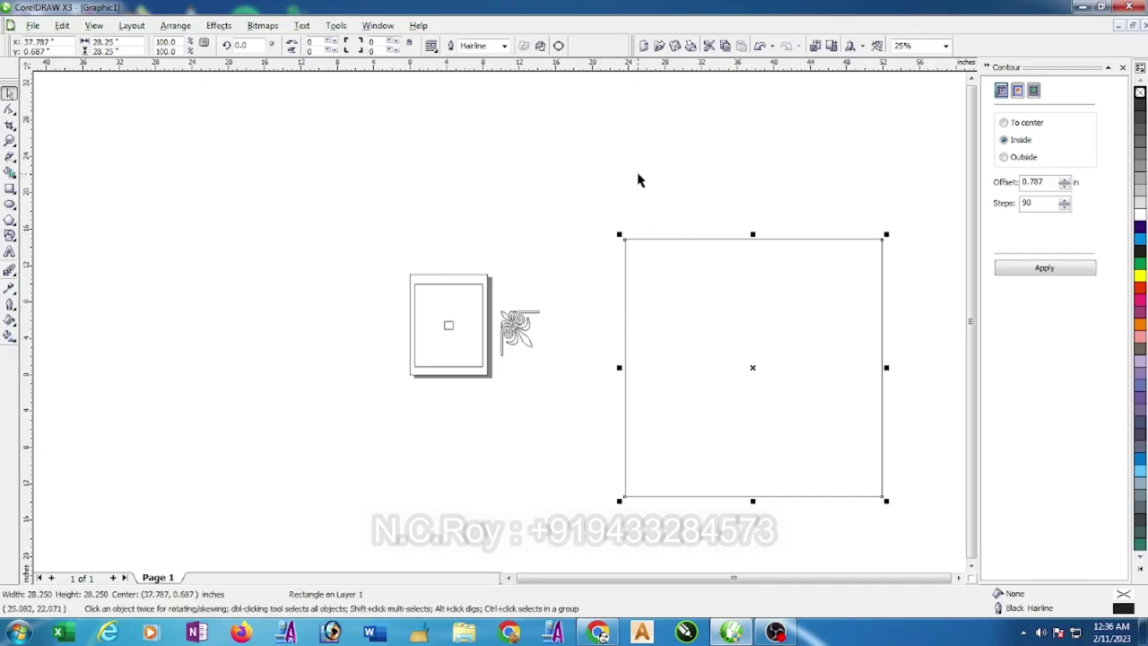
{"action": "left_click", "coordinate": [789, 188]}
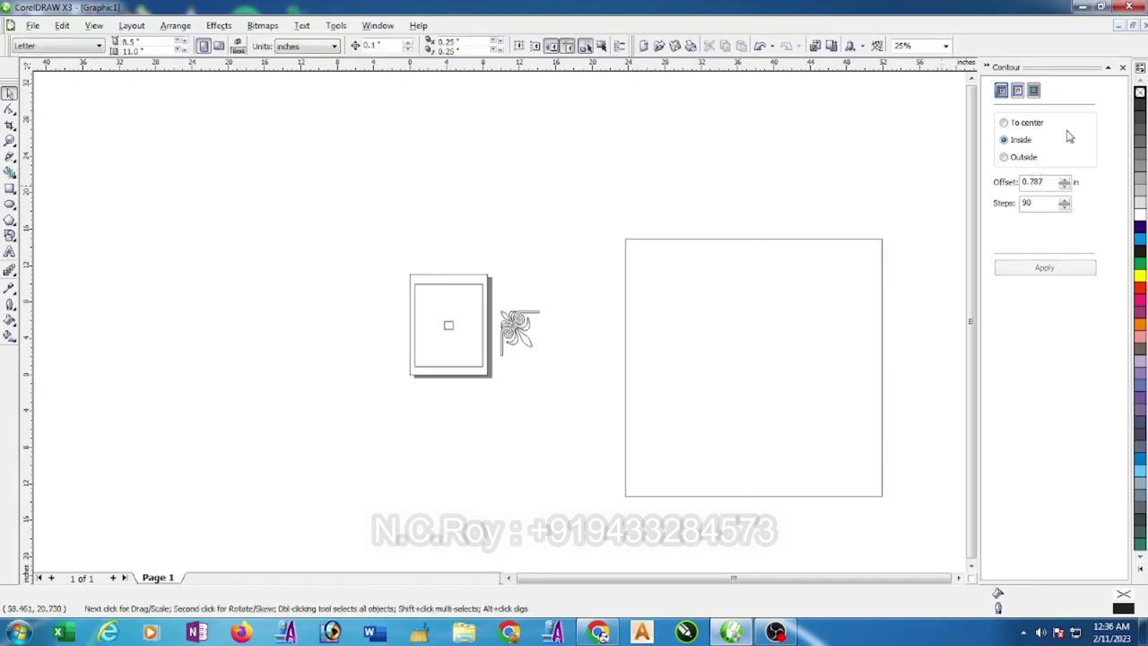
{"action": "left_click", "coordinate": [1123, 68]}
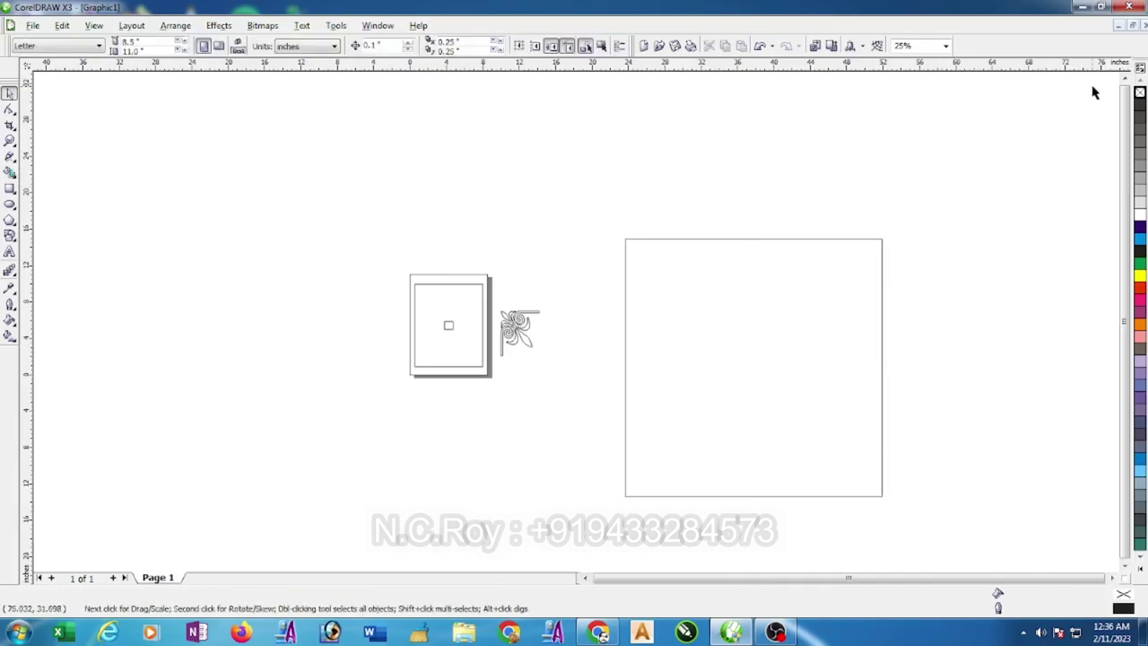
Reopen the Contour docker with Ctrl+F9 and set the drawing units to millimetres.
{"action": "key", "text": "ctrl+F9"}
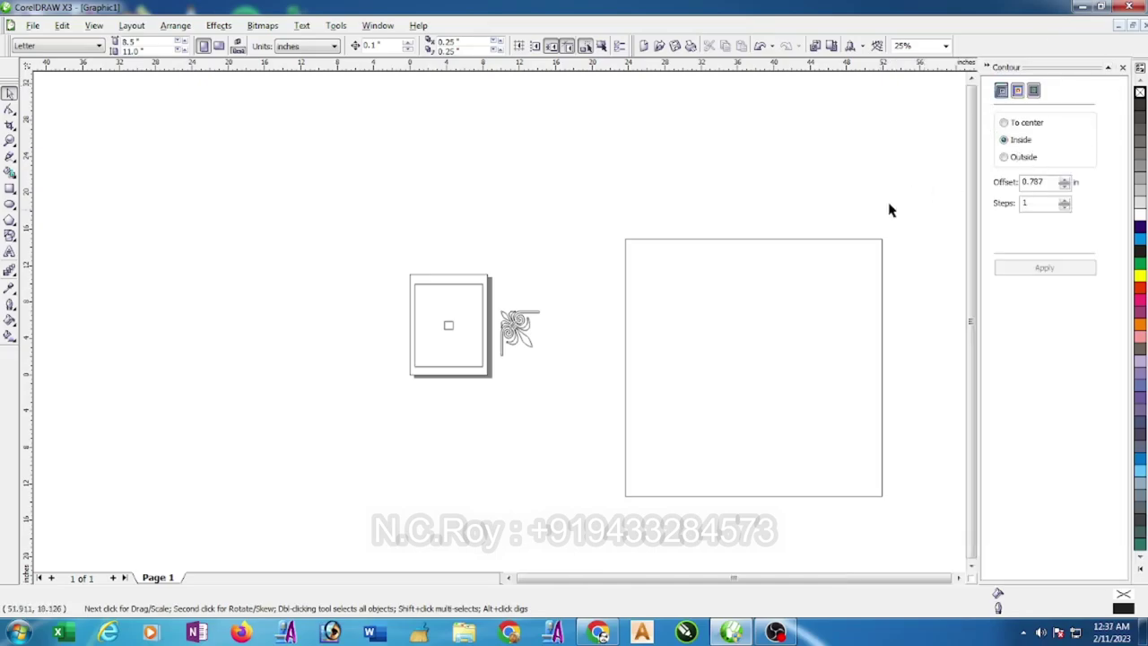
{"action": "left_click", "coordinate": [333, 45]}
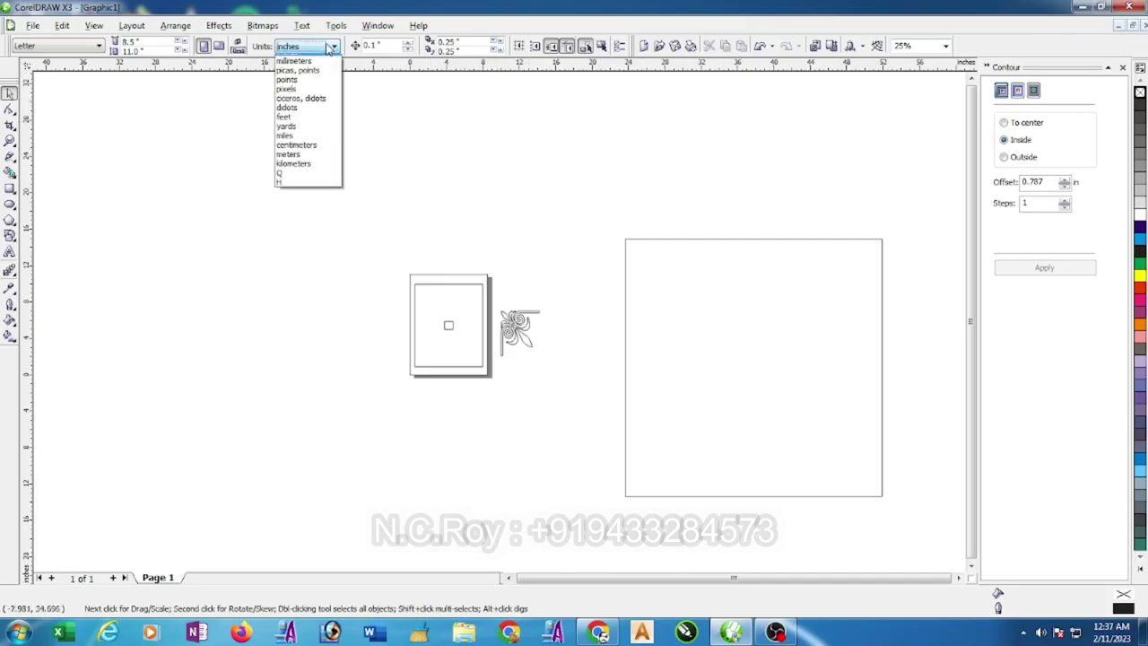
{"action": "left_click", "coordinate": [316, 76]}
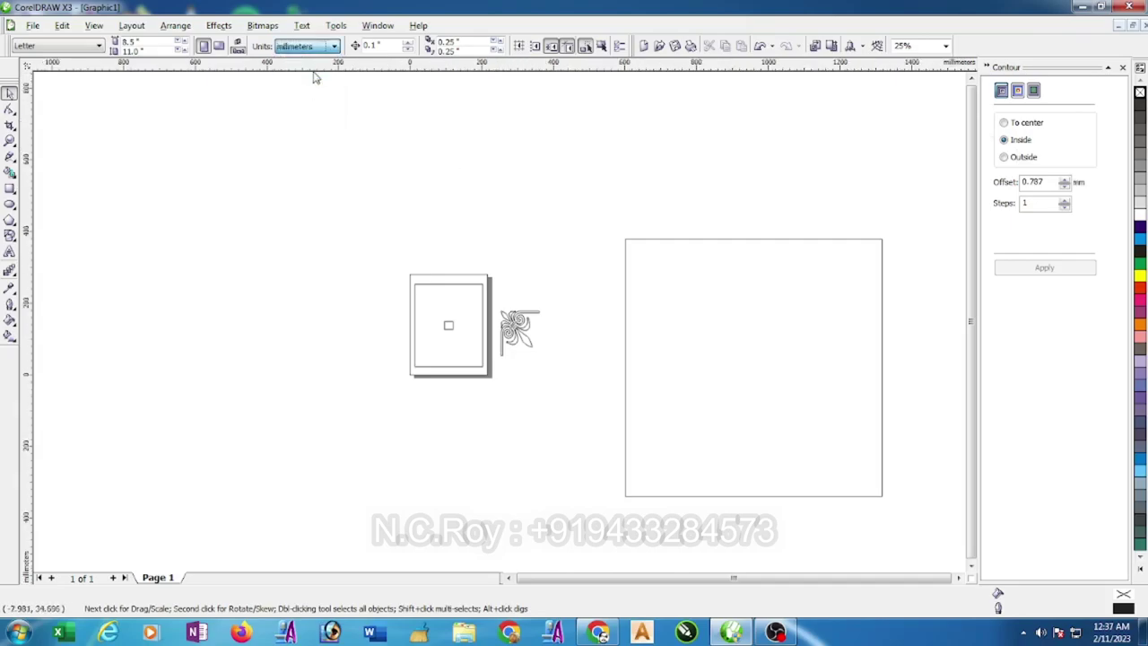
{"action": "left_click", "coordinate": [626, 312]}
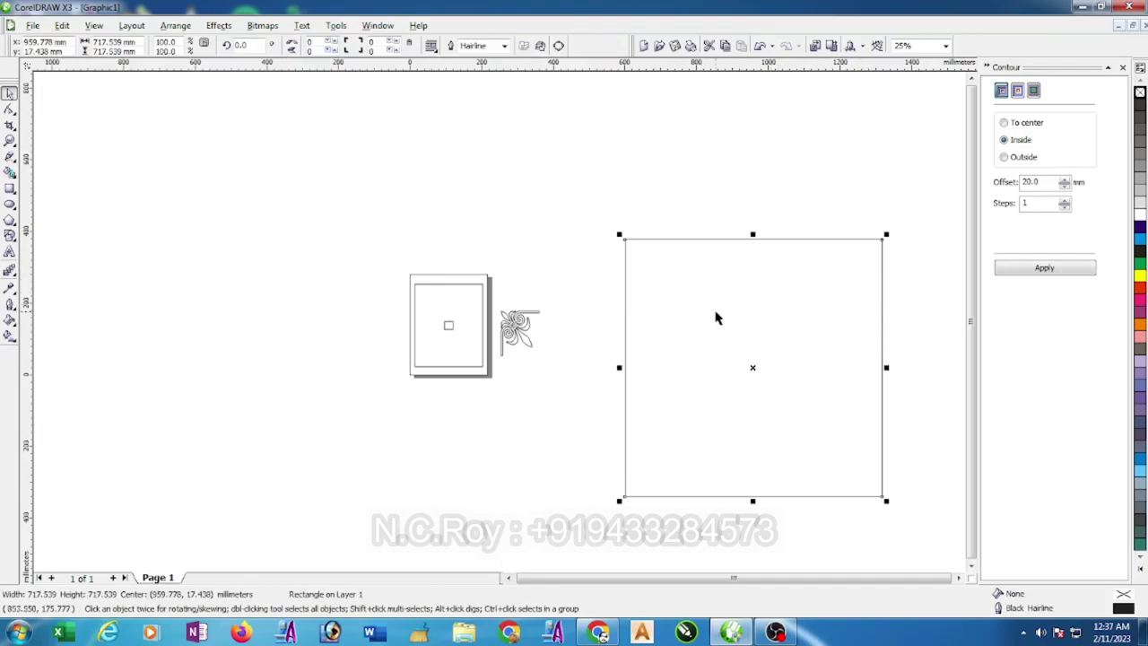
Apply a 30 mm inside contour to the large square.
{"action": "left_click_drag", "start_coordinate": [1041, 182], "coordinate": [963, 186]}
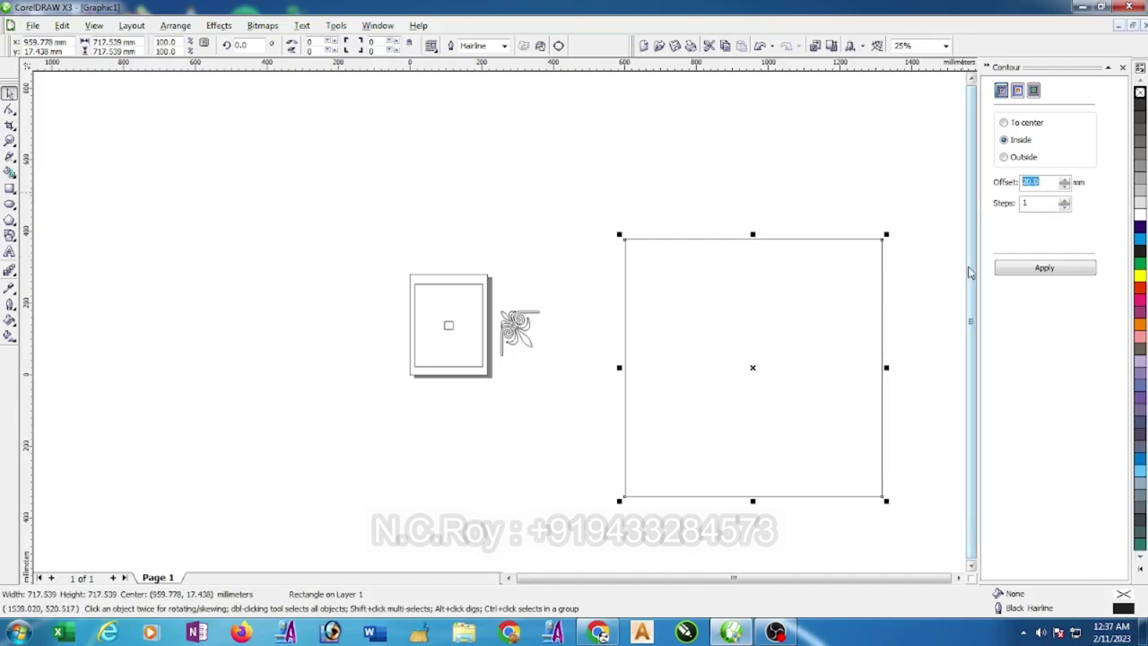
{"action": "type", "text": "30"}
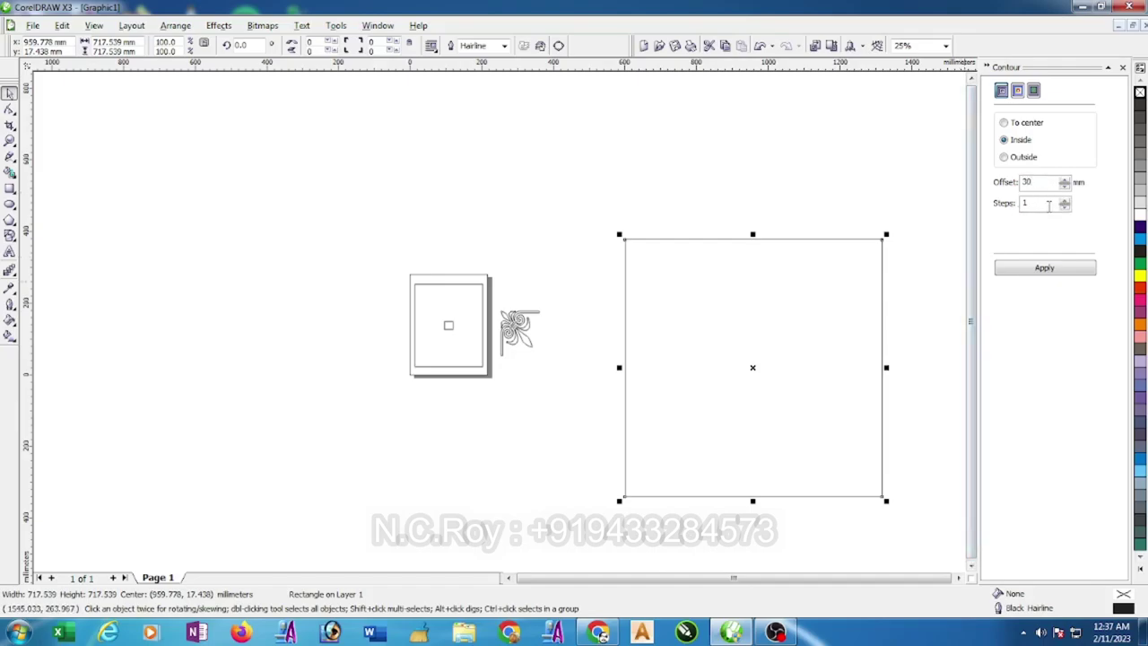
{"action": "left_click", "coordinate": [1041, 267]}
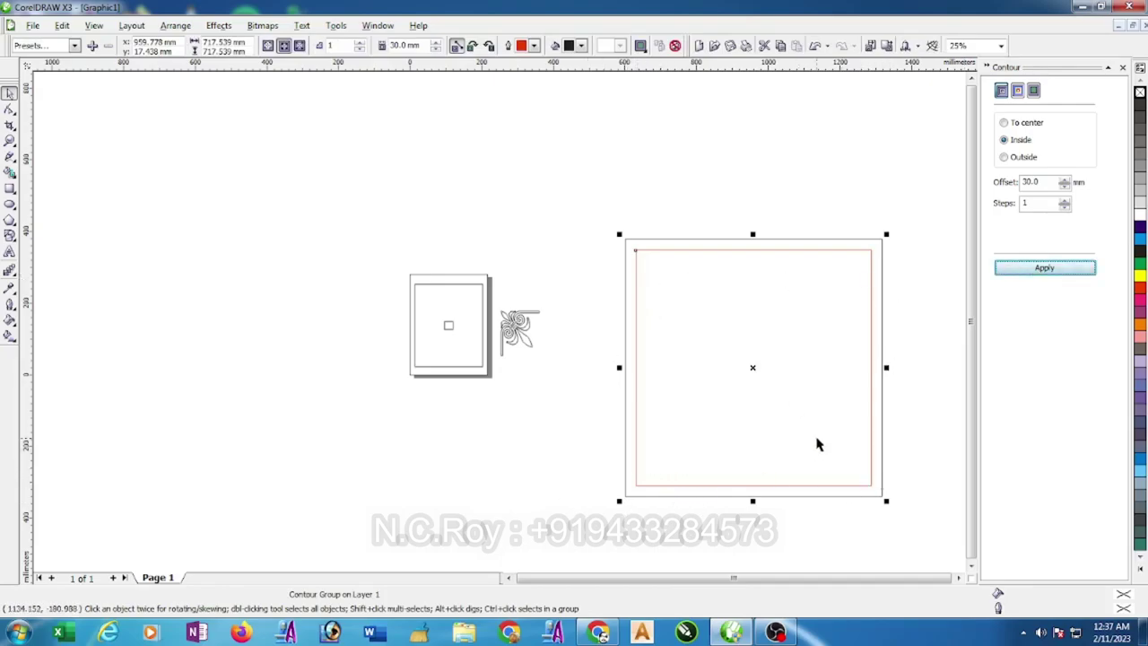
Break the contour group apart so the red inner rectangle stands on its own.
{"action": "left_click", "coordinate": [183, 26]}
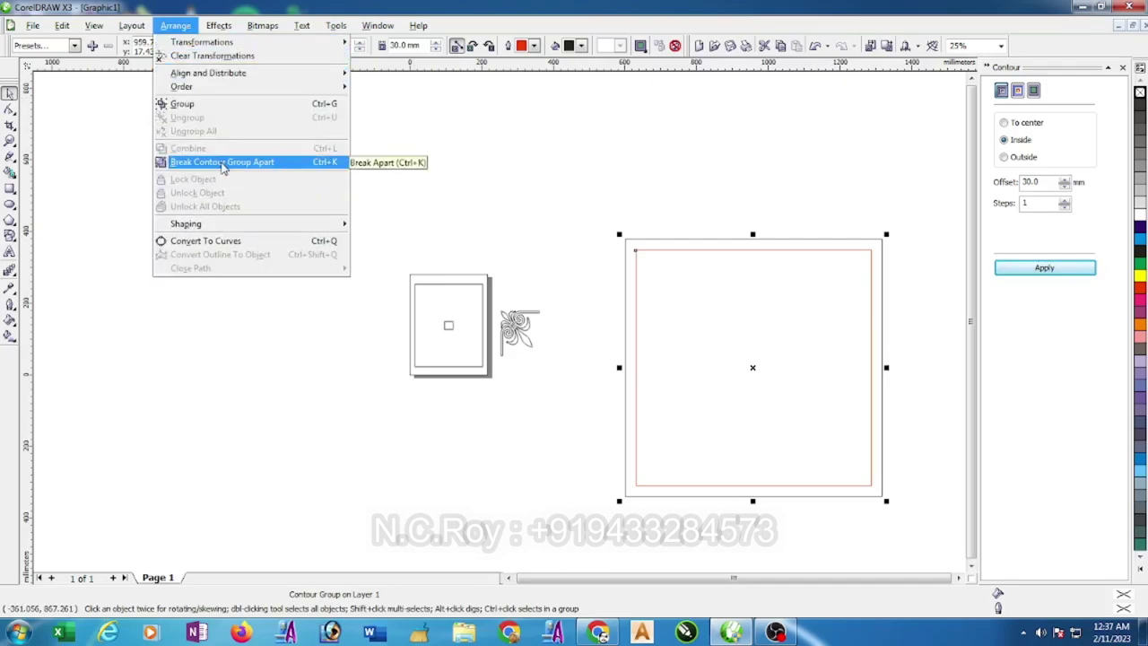
{"action": "left_click", "coordinate": [223, 162]}
{"action": "left_click", "coordinate": [575, 138]}
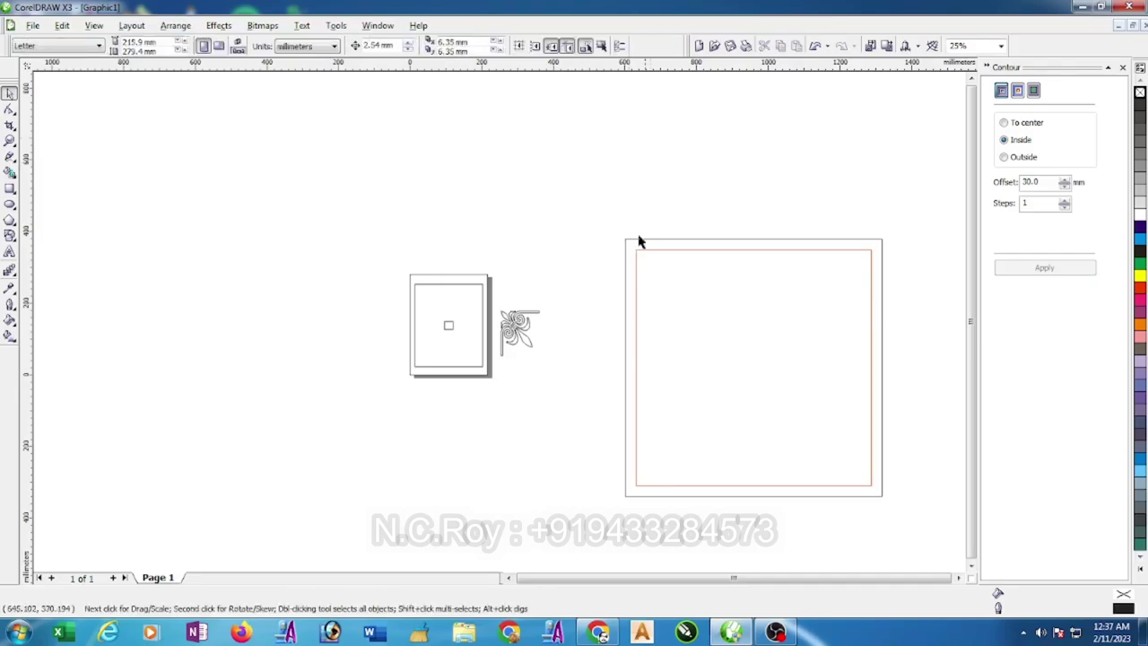
{"action": "left_click", "coordinate": [638, 285]}
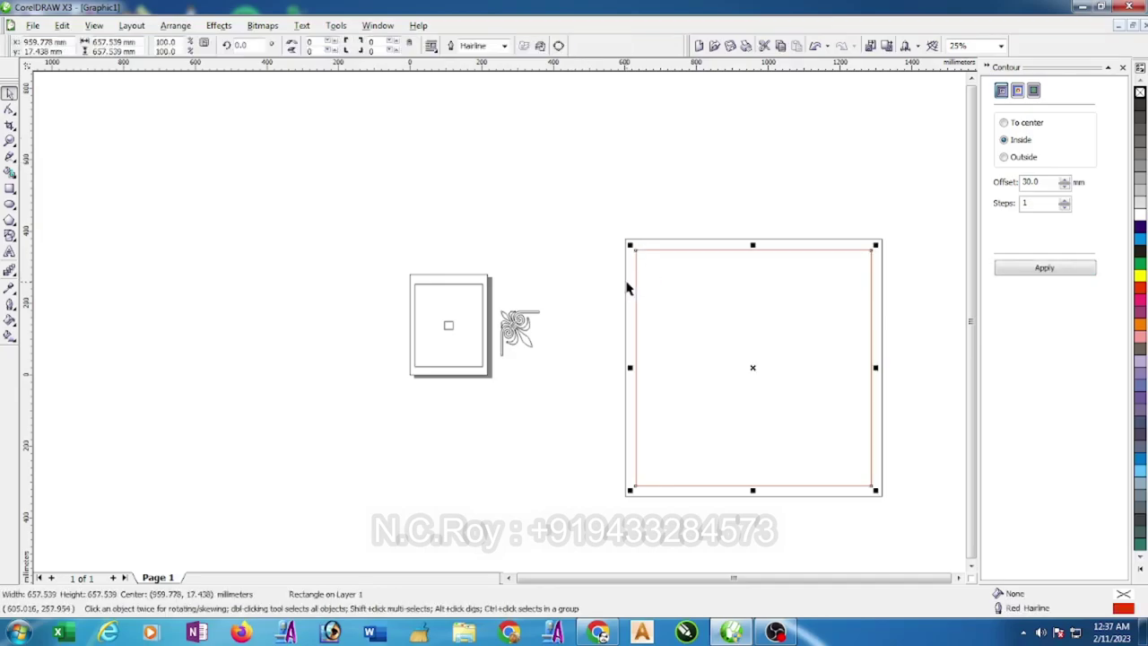
{"action": "left_click", "coordinate": [641, 171]}
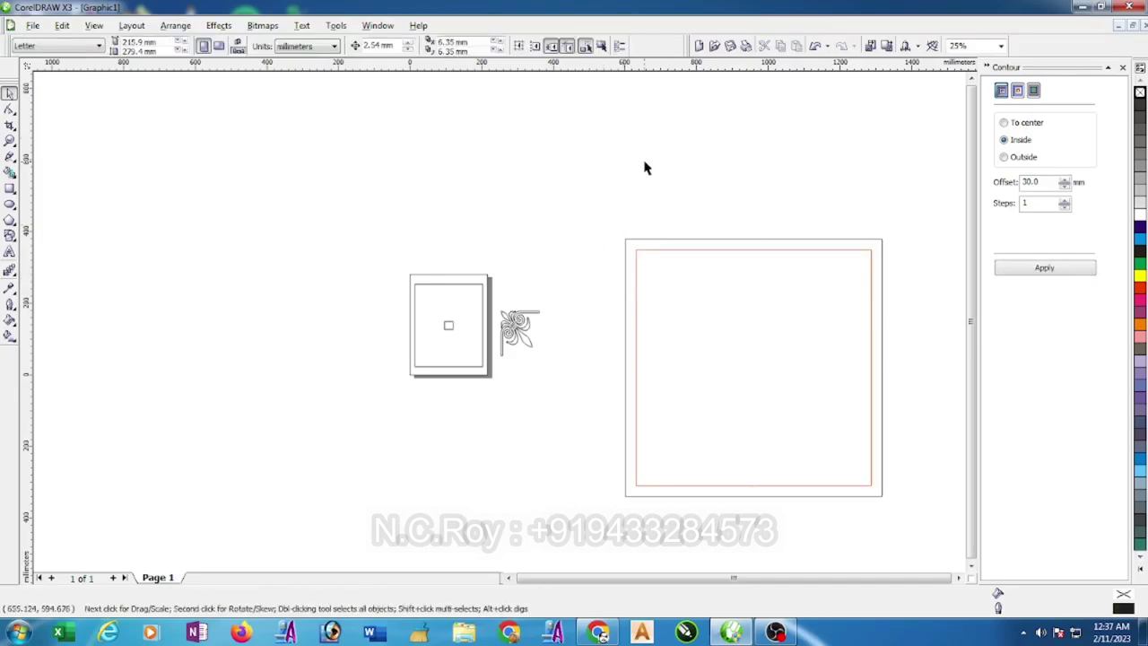
Align the floral ornament to the top-left corner of the red inner rectangle.
{"action": "left_click", "coordinate": [517, 325]}
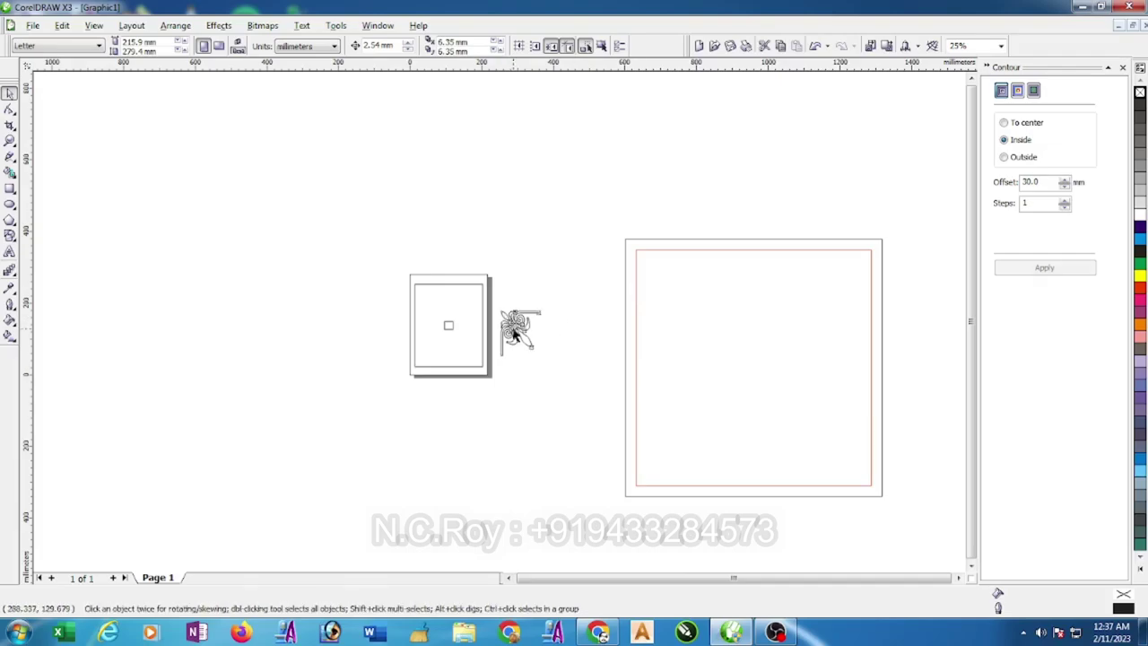
{"action": "scroll", "coordinate": [517, 325], "scroll_direction": "up", "scroll_amount": 3}
{"action": "scroll", "coordinate": [495, 325], "scroll_direction": "down", "scroll_amount": 2}
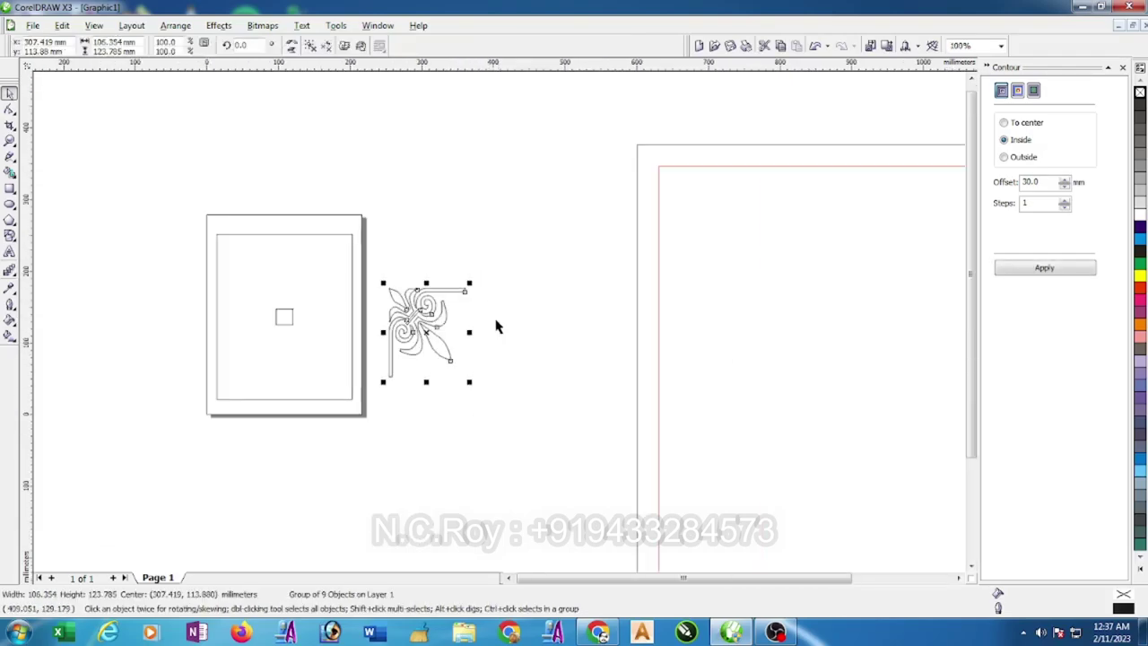
{"action": "scroll", "coordinate": [503, 327], "scroll_direction": "down", "scroll_amount": 1}
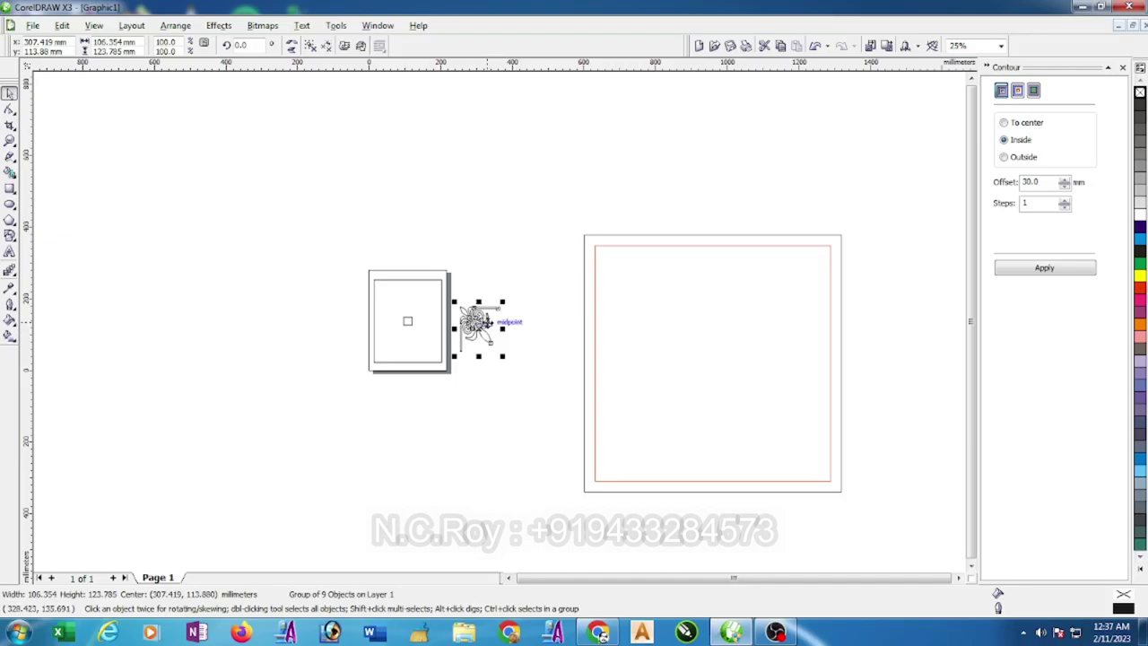
{"action": "left_click", "coordinate": [596, 320], "text": "shift"}
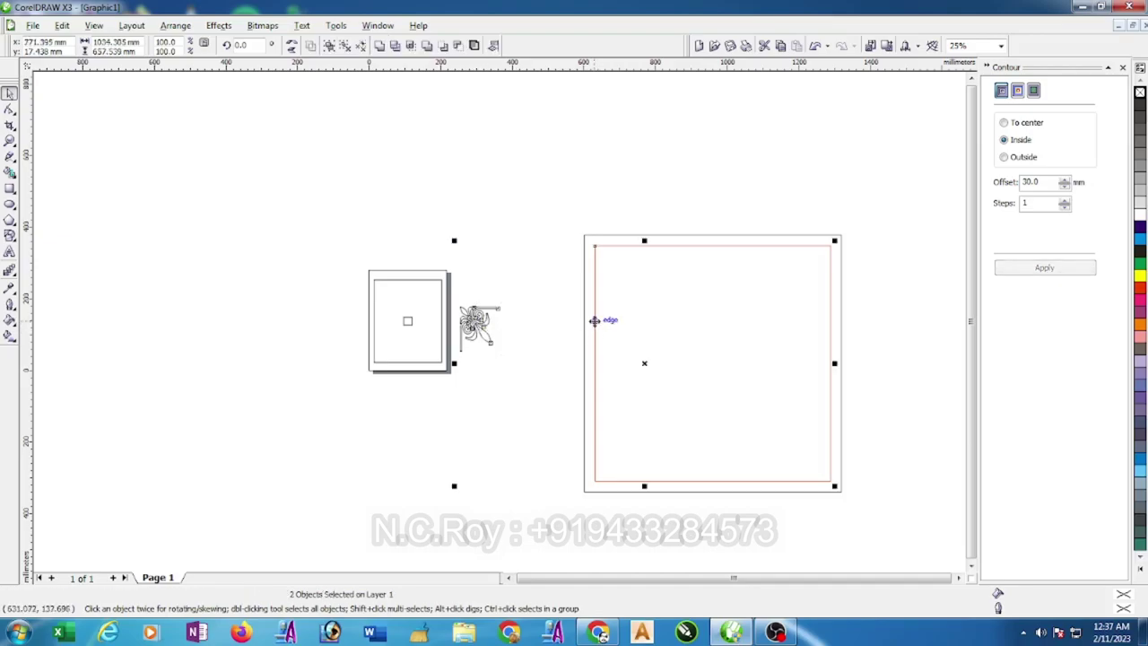
{"action": "key", "text": "t"}
{"action": "key", "text": "l"}
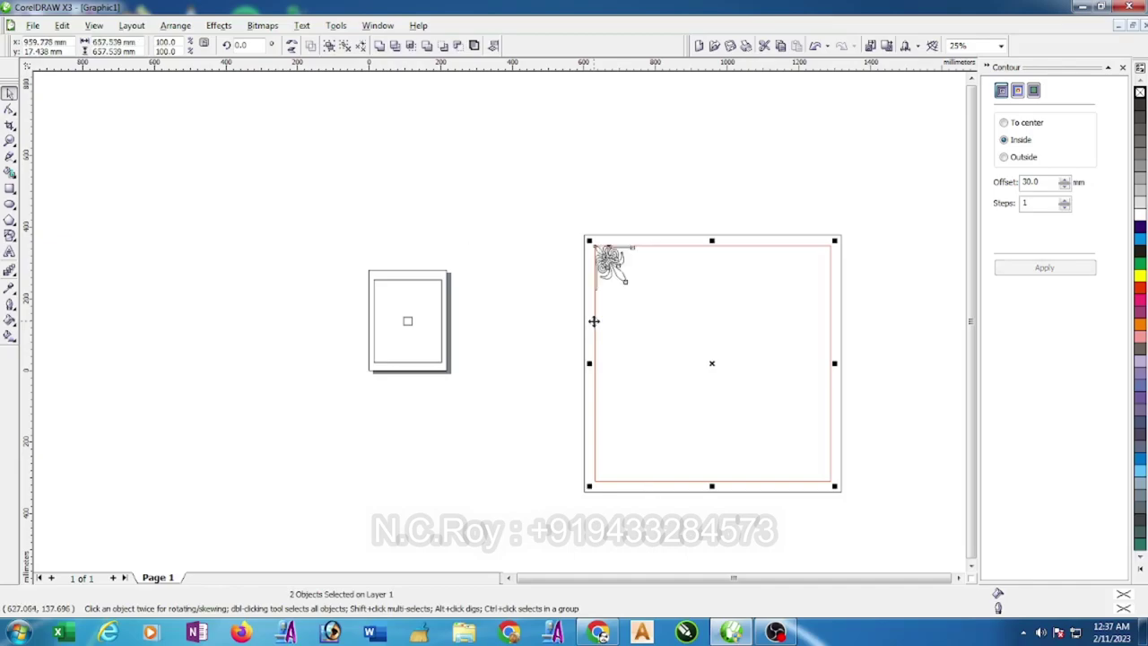
{"action": "left_click", "coordinate": [516, 234]}
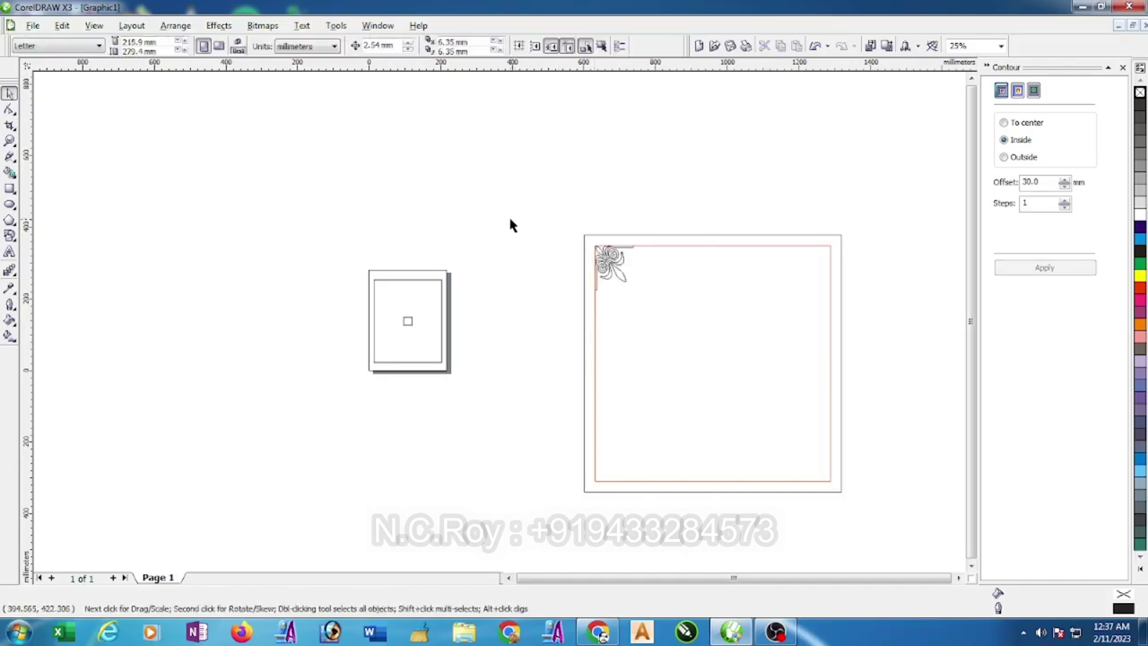
{"action": "left_click", "coordinate": [621, 282]}
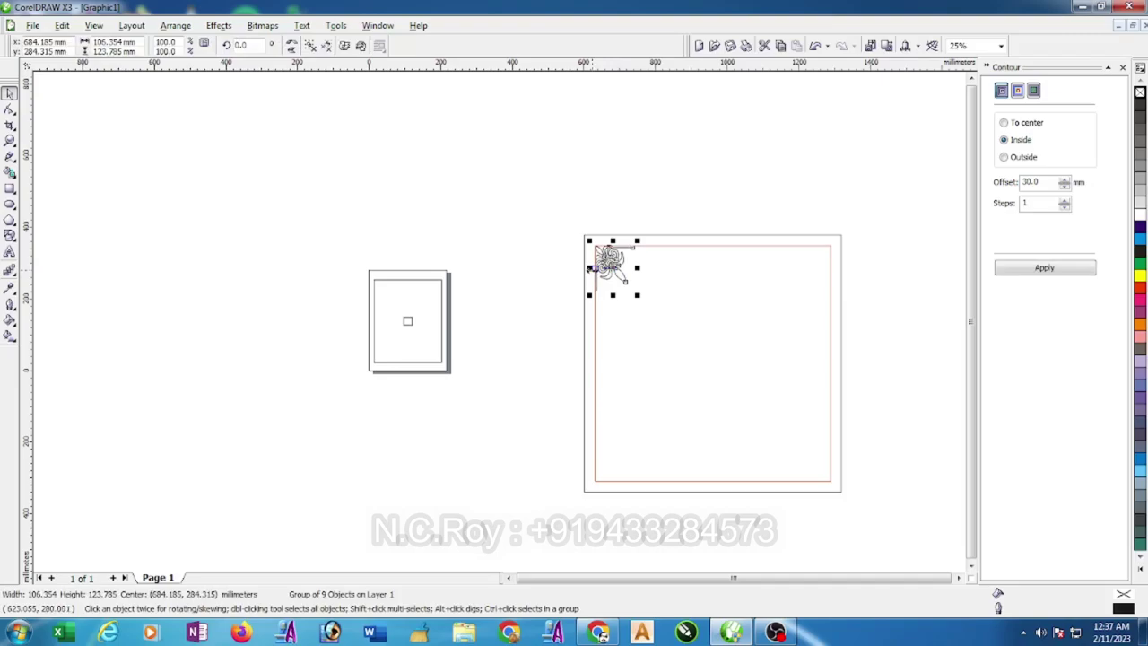
Mirror a copy of the ornament horizontally and align it to the inner rectangle's right edge.
{"action": "left_click_drag", "start_coordinate": [594, 267], "coordinate": [642, 275]}
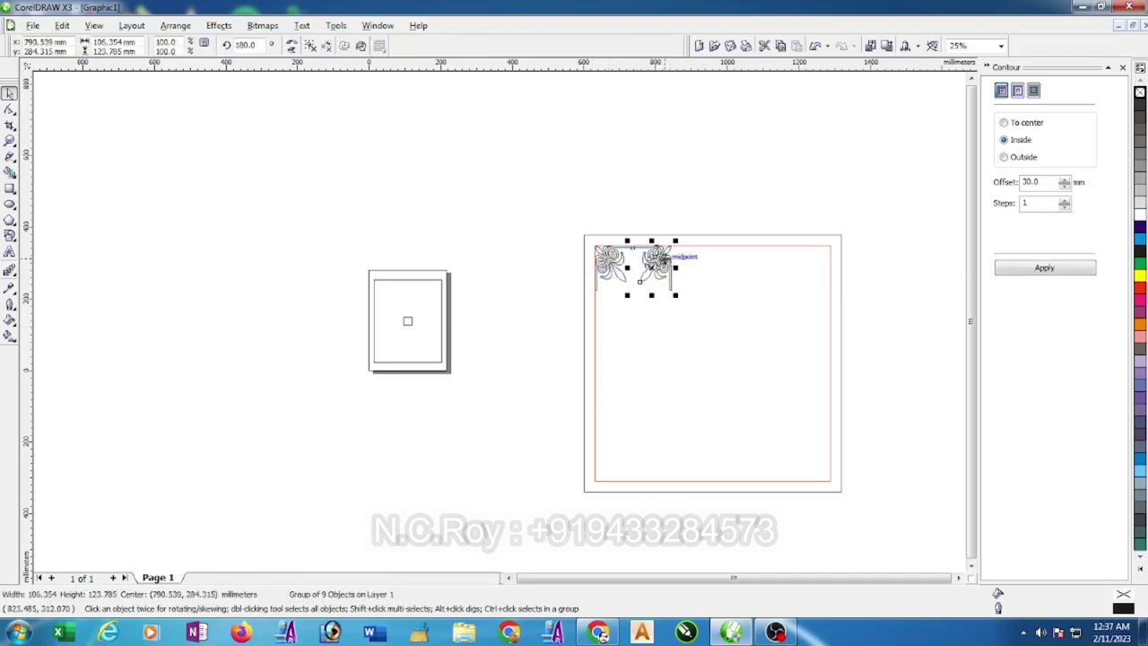
{"action": "left_click", "coordinate": [729, 246], "text": "shift"}
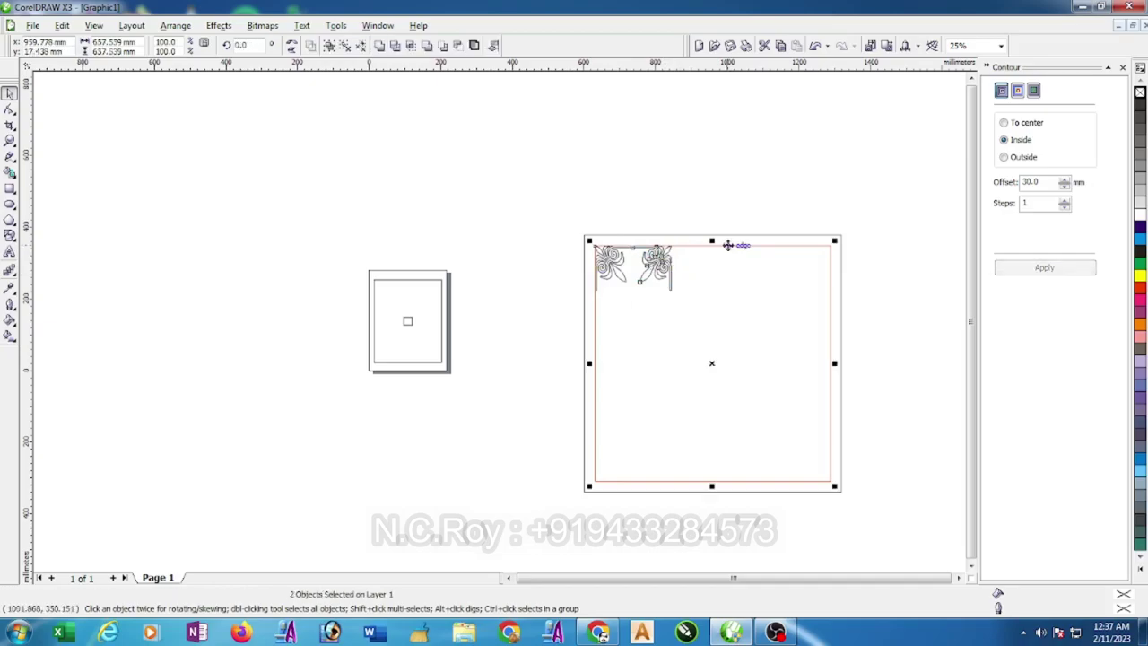
{"action": "key", "text": "r"}
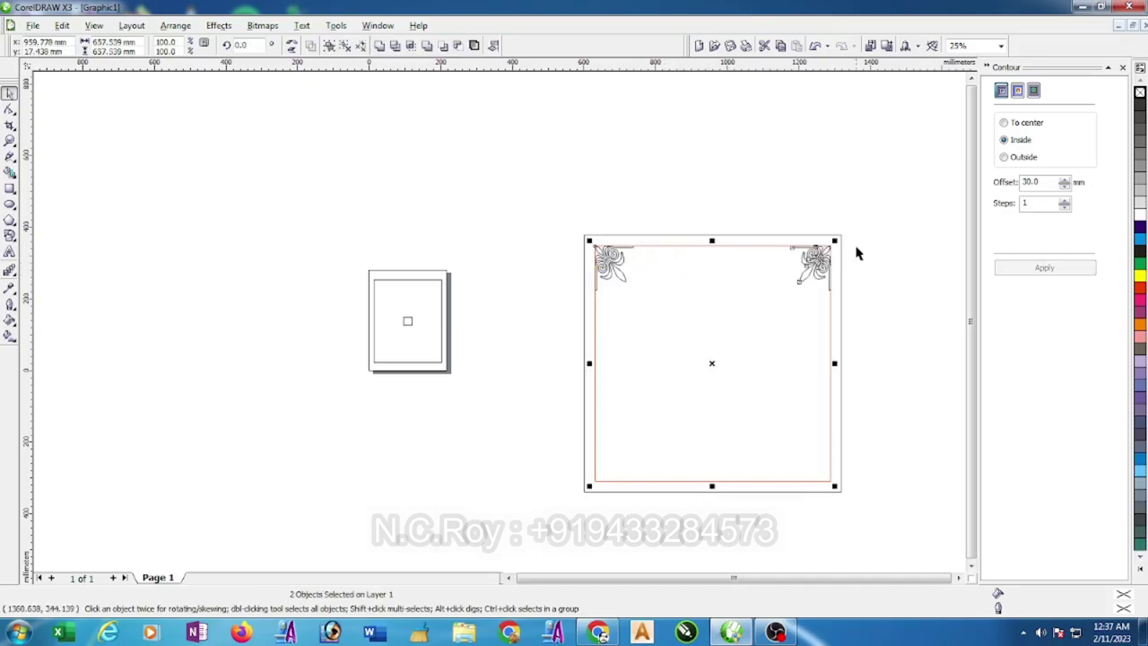
{"action": "left_click", "coordinate": [585, 146]}
{"action": "mouse_move", "coordinate": [521, 192]}
{"action": "left_mouse_down"}
{"action": "mouse_move", "coordinate": [601, 291]}
{"action": "mouse_move", "coordinate": [902, 328]}
{"action": "left_mouse_up"}
Mirror copies of both top ornaments vertically and align them to the inner rectangle's bottom.
{"action": "left_click_drag", "start_coordinate": [712, 240], "coordinate": [713, 312]}
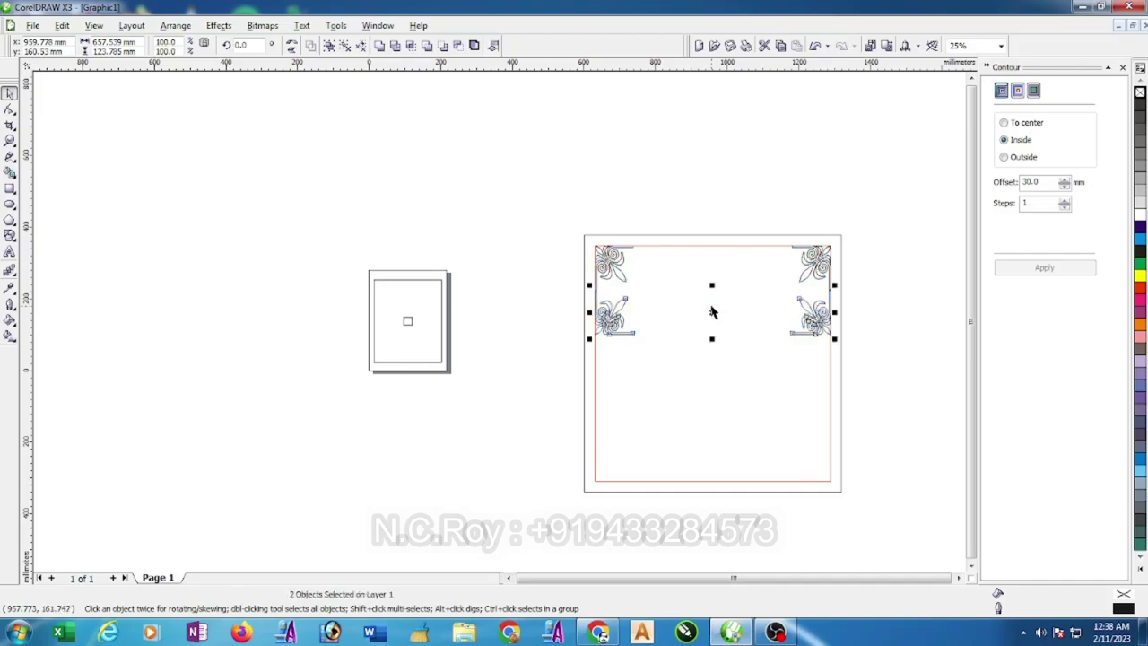
{"action": "left_click", "coordinate": [830, 429], "text": "shift"}
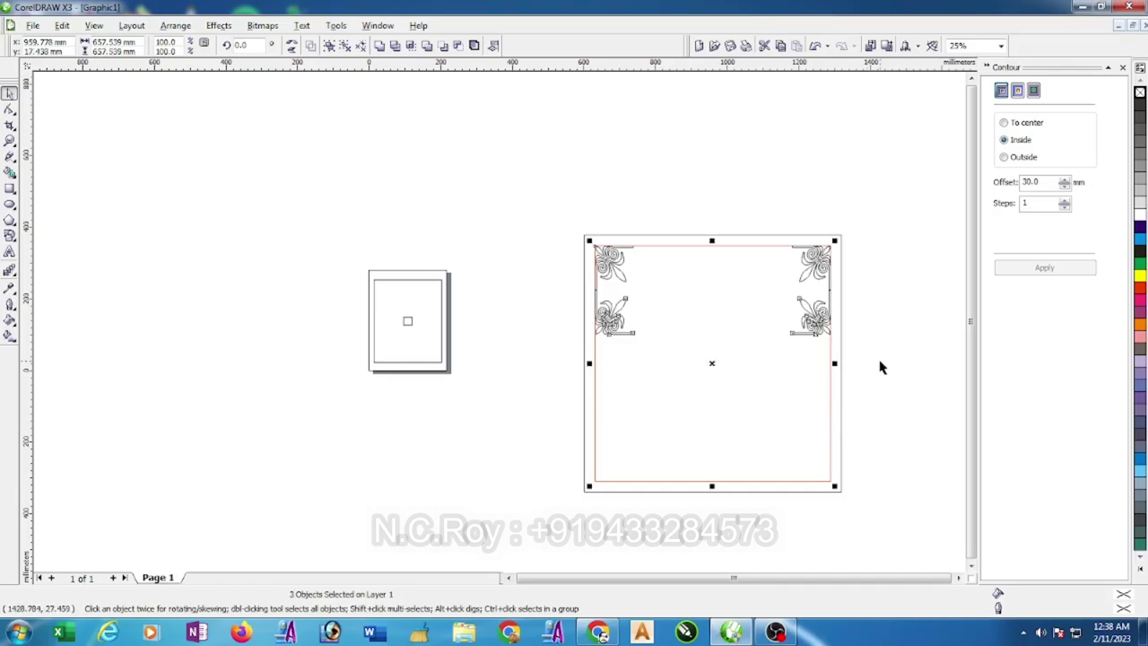
{"action": "key", "text": "b"}
{"action": "left_click", "coordinate": [920, 331]}
{"action": "scroll", "coordinate": [909, 340], "scroll_direction": "right", "scroll_amount": 5}
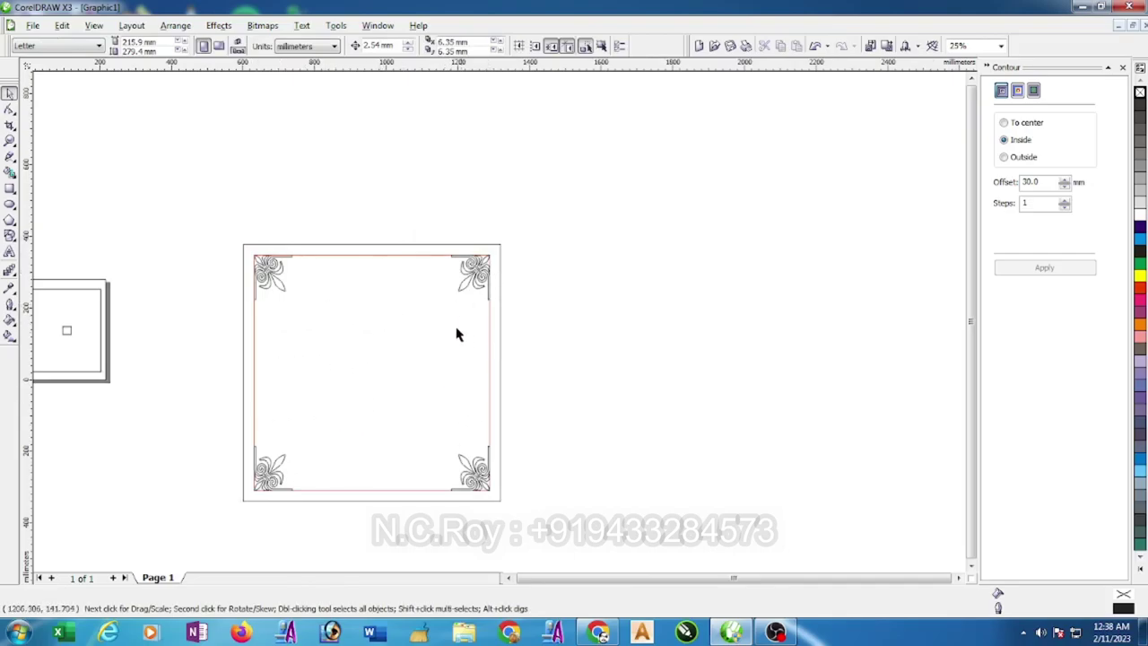
Delete the red inner guide rectangle and zoom in on the finished frame.
{"action": "left_click", "coordinate": [490, 363]}
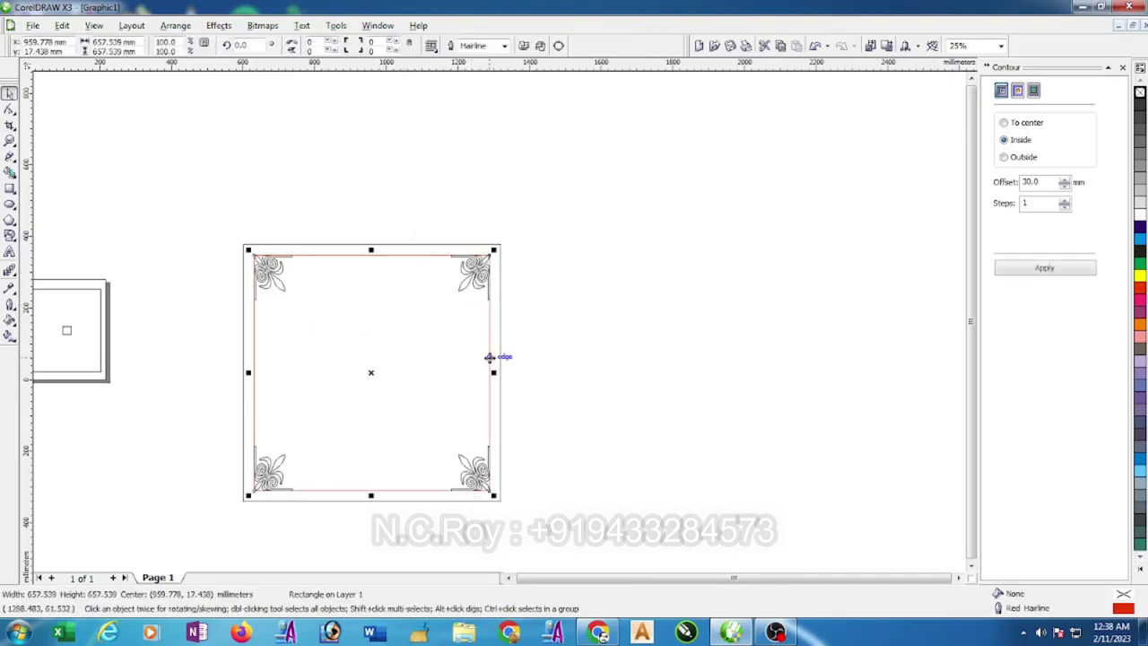
{"action": "key", "text": "Delete"}
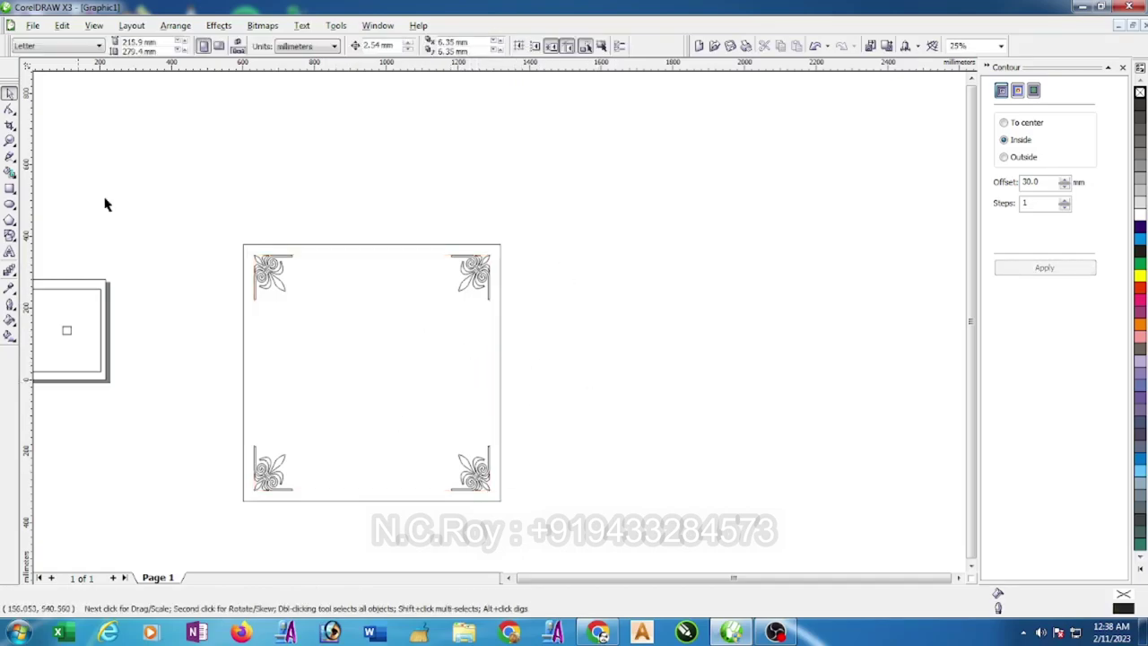
{"action": "left_click", "coordinate": [9, 140]}
{"action": "mouse_move", "coordinate": [213, 221]}
{"action": "left_mouse_down"}
{"action": "mouse_move", "coordinate": [478, 519]}
{"action": "mouse_move", "coordinate": [533, 528]}
{"action": "left_mouse_up"}
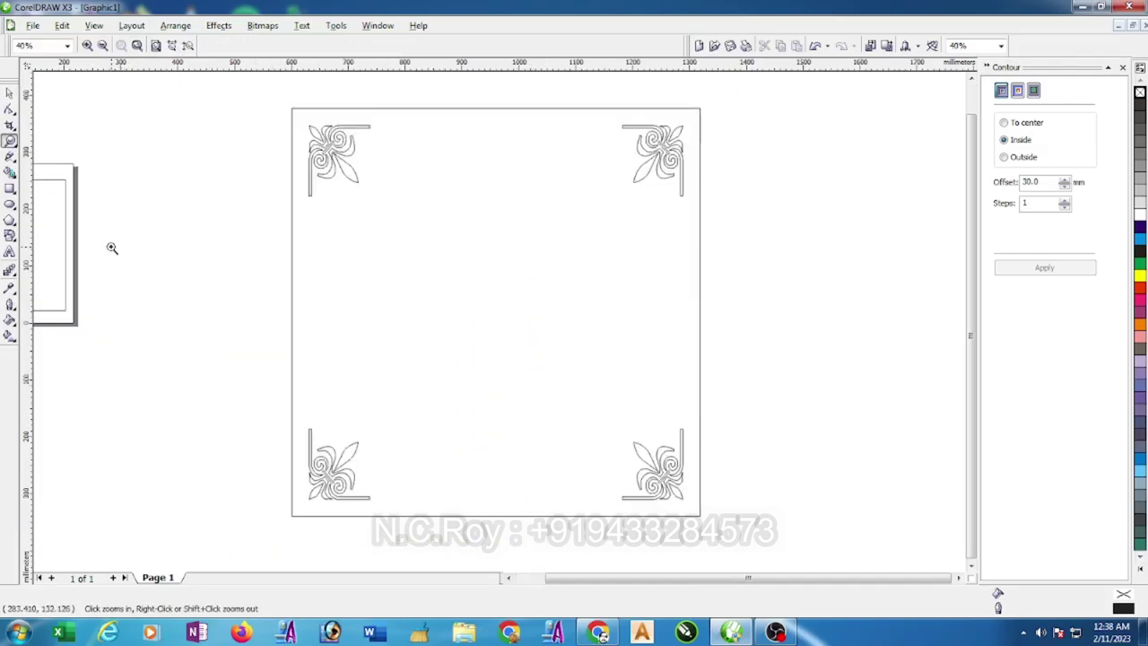